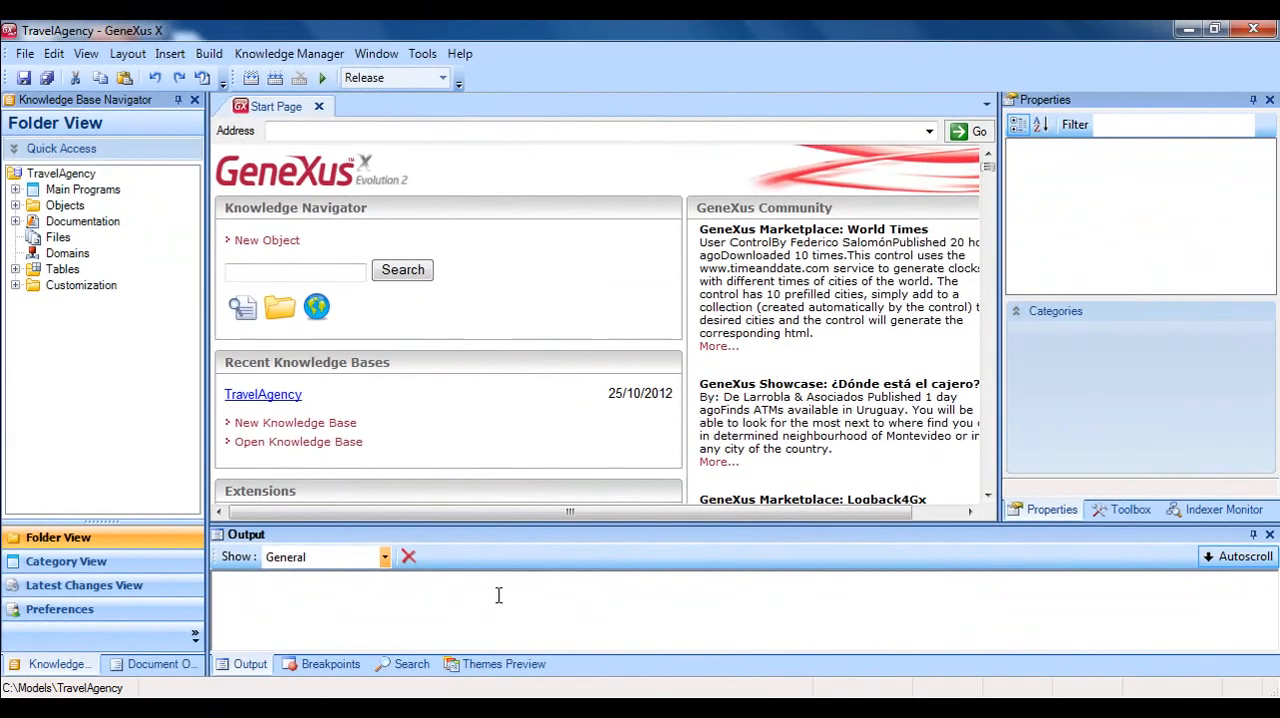
Create a new Query object named AttractionsQuery in the Objects folder.
key(ctrl+n)
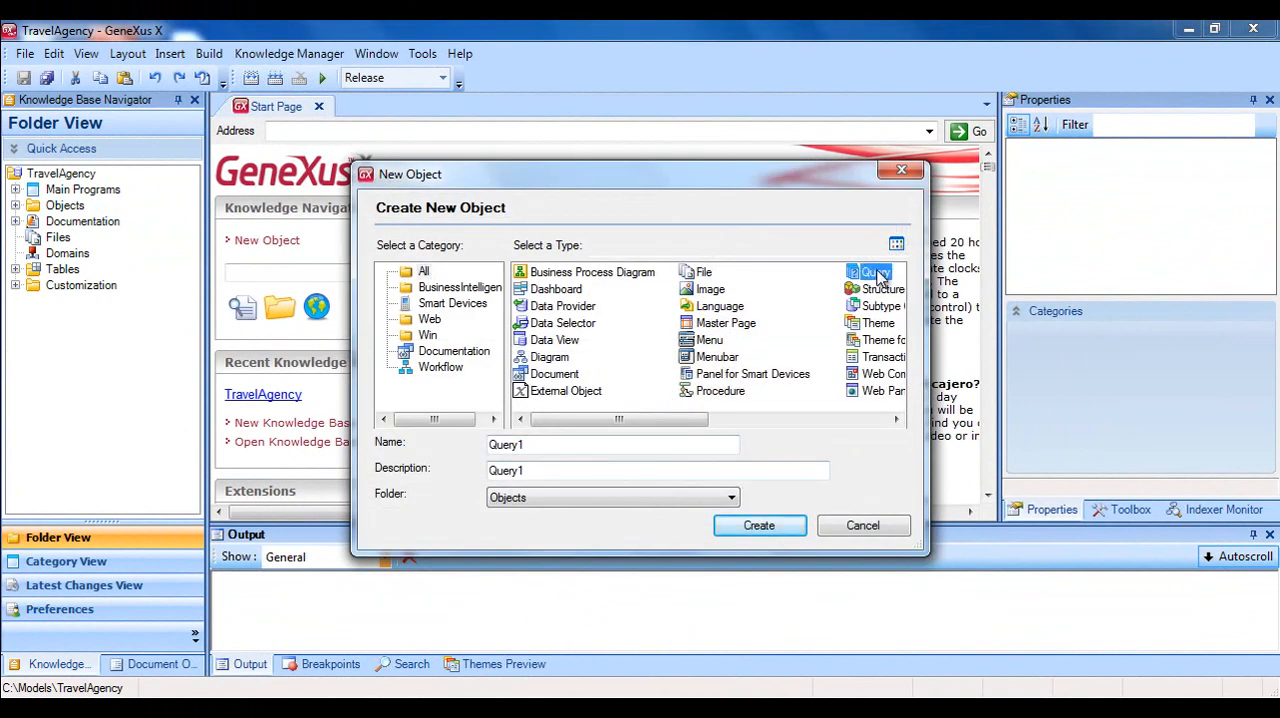
drag(563, 446, 469, 444)
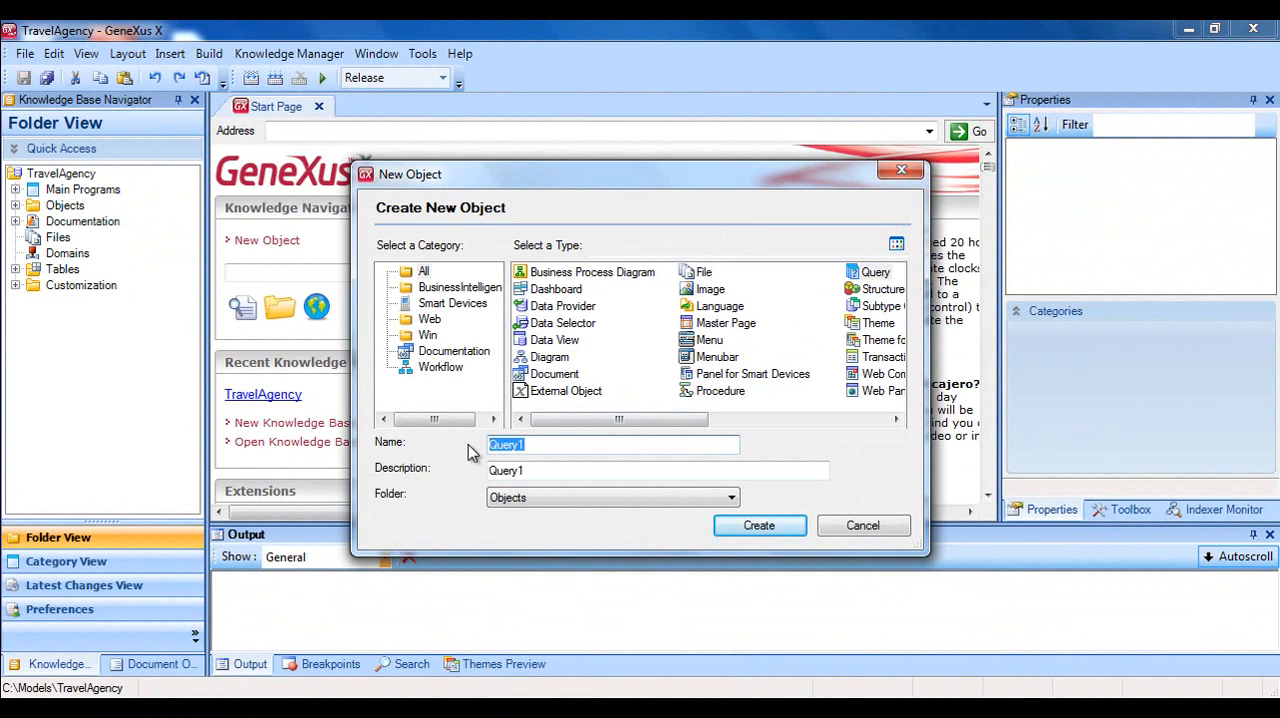
text(AttractionsQuery)
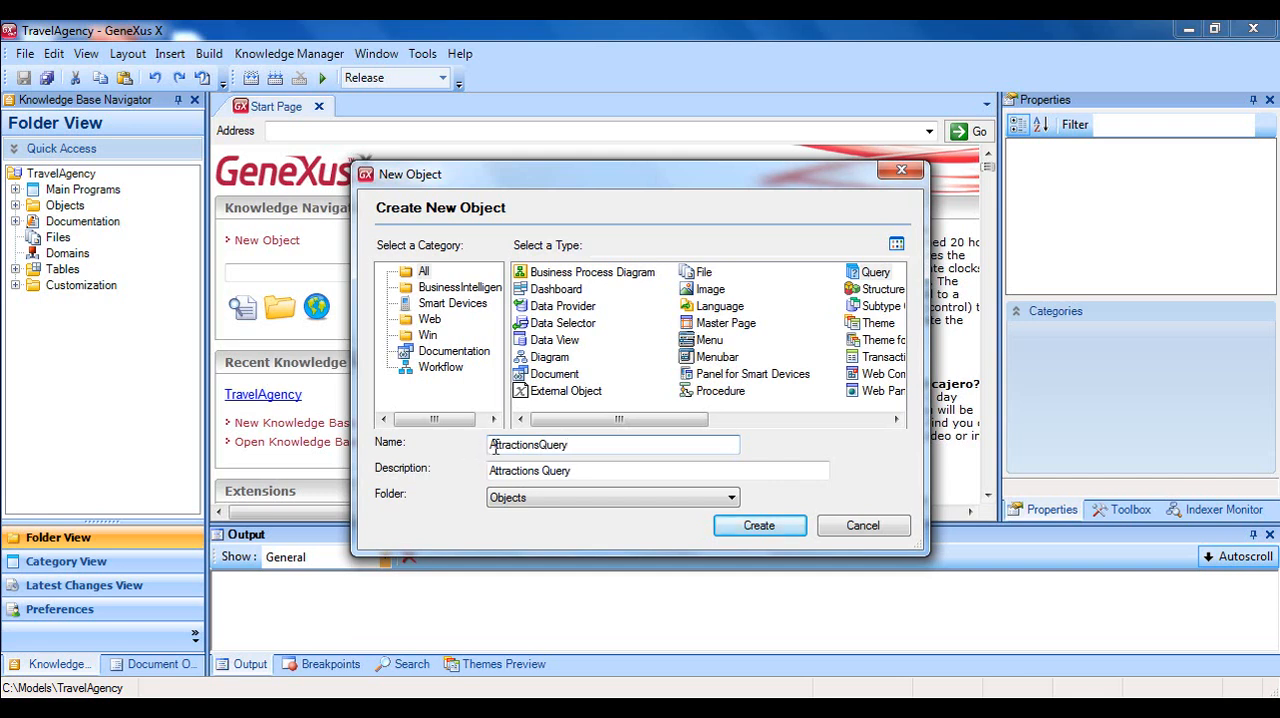
click(757, 526)
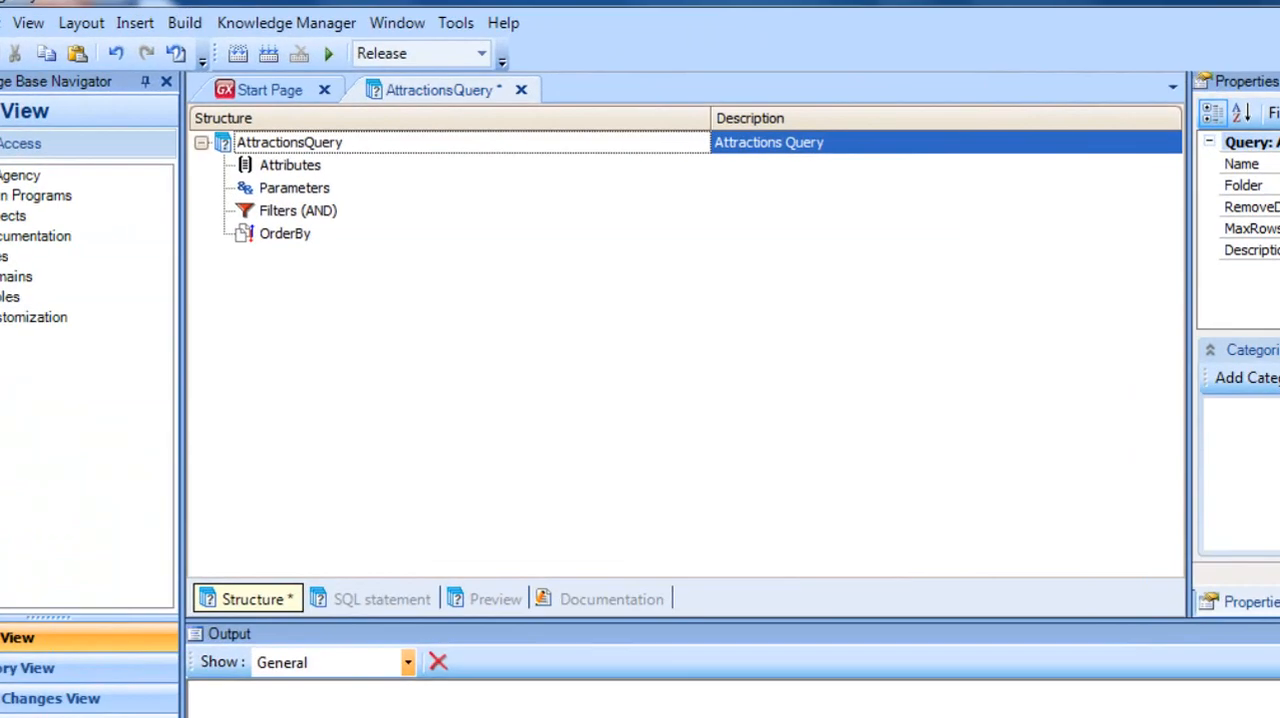
Add the CityName and CountryName attributes to AttractionsQuery and save the query.
click(292, 166)
key(Return)
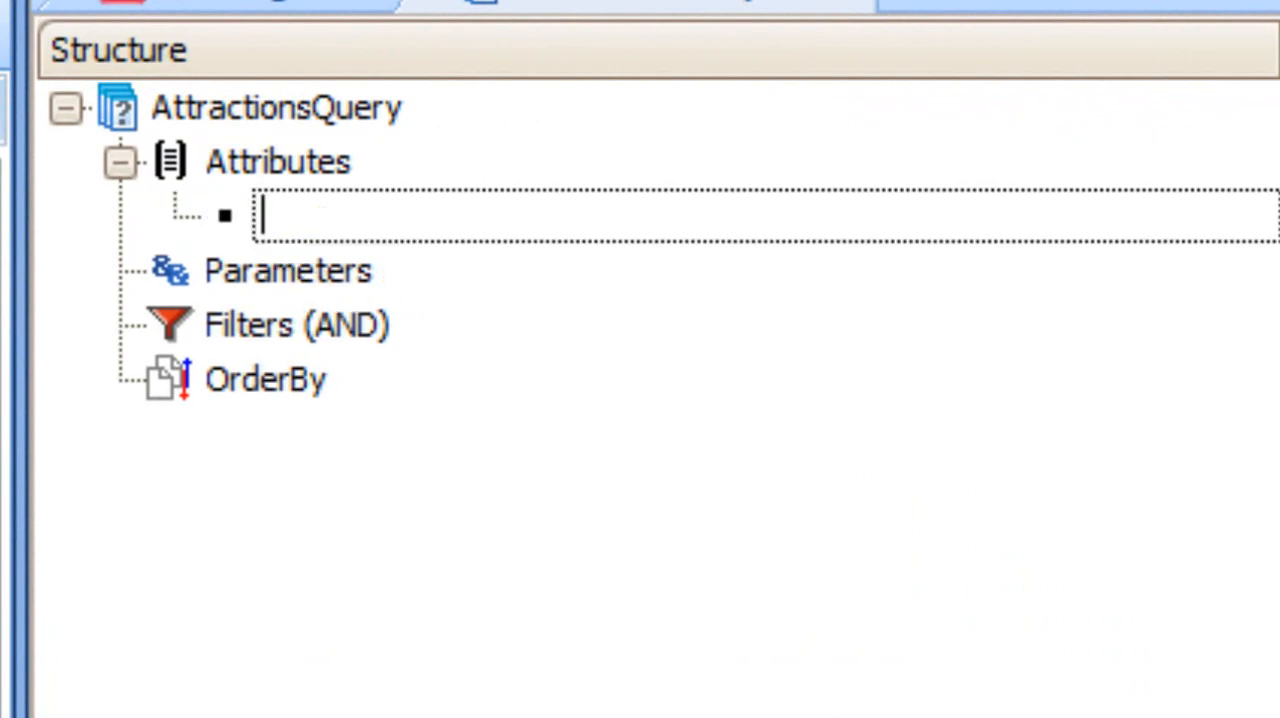
text(cityId)
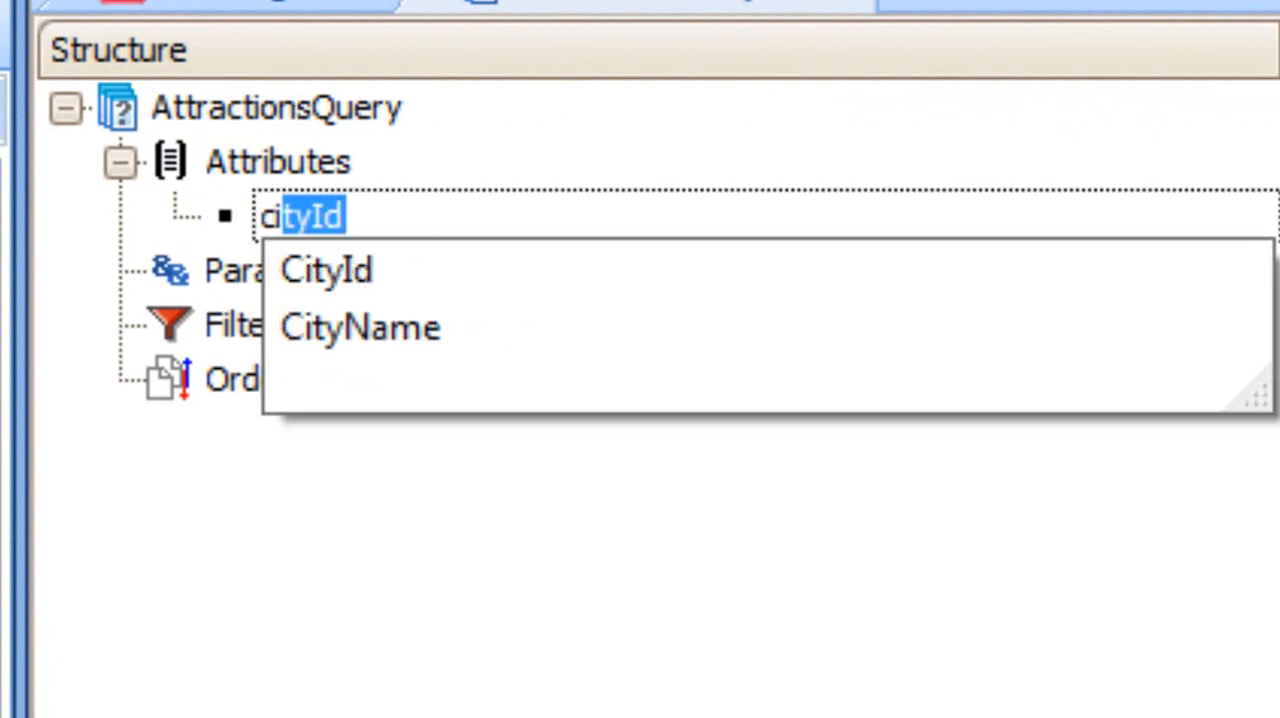
key(Down)
key(Return)
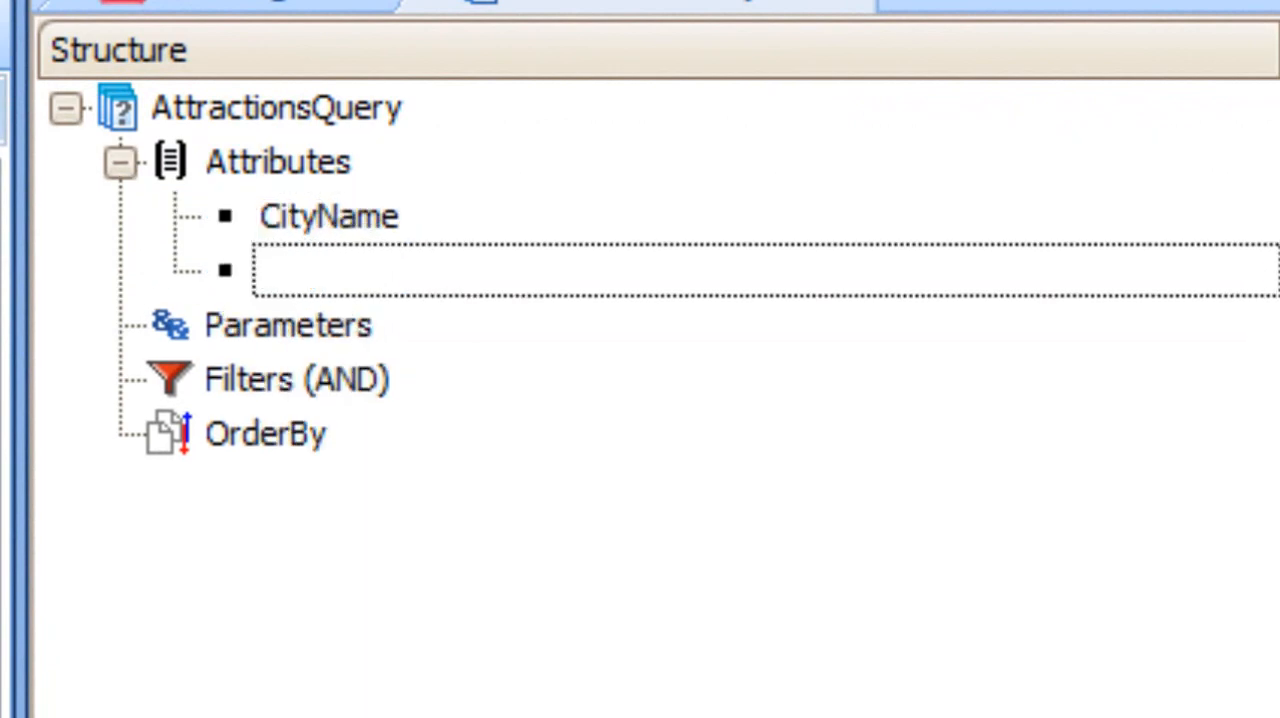
text(countryId)
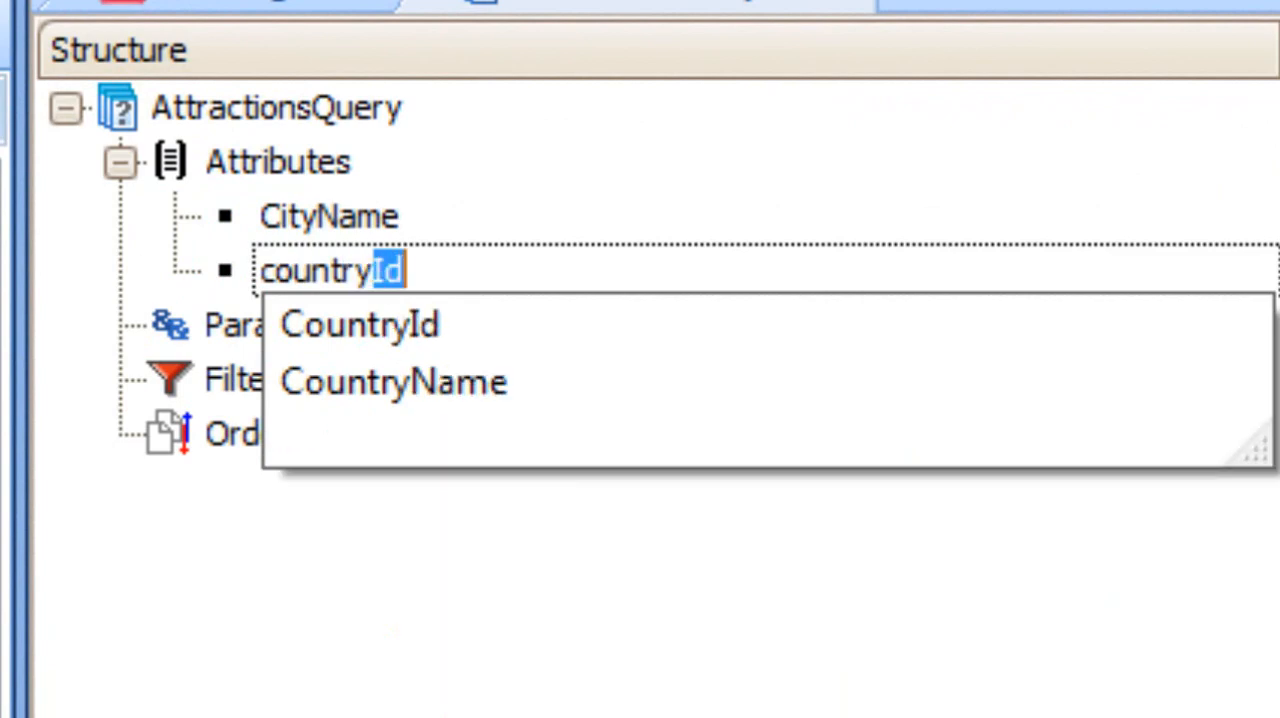
key(Down)
key(Down)
key(Return)
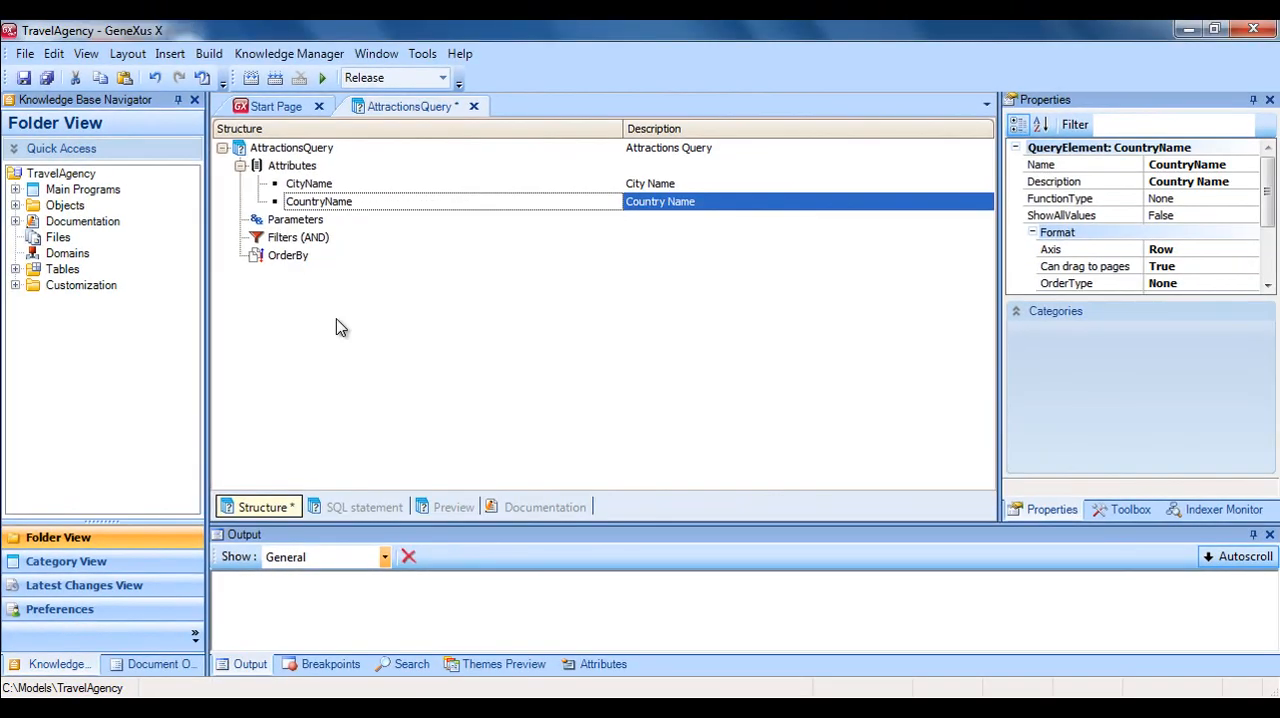
click(25, 80)
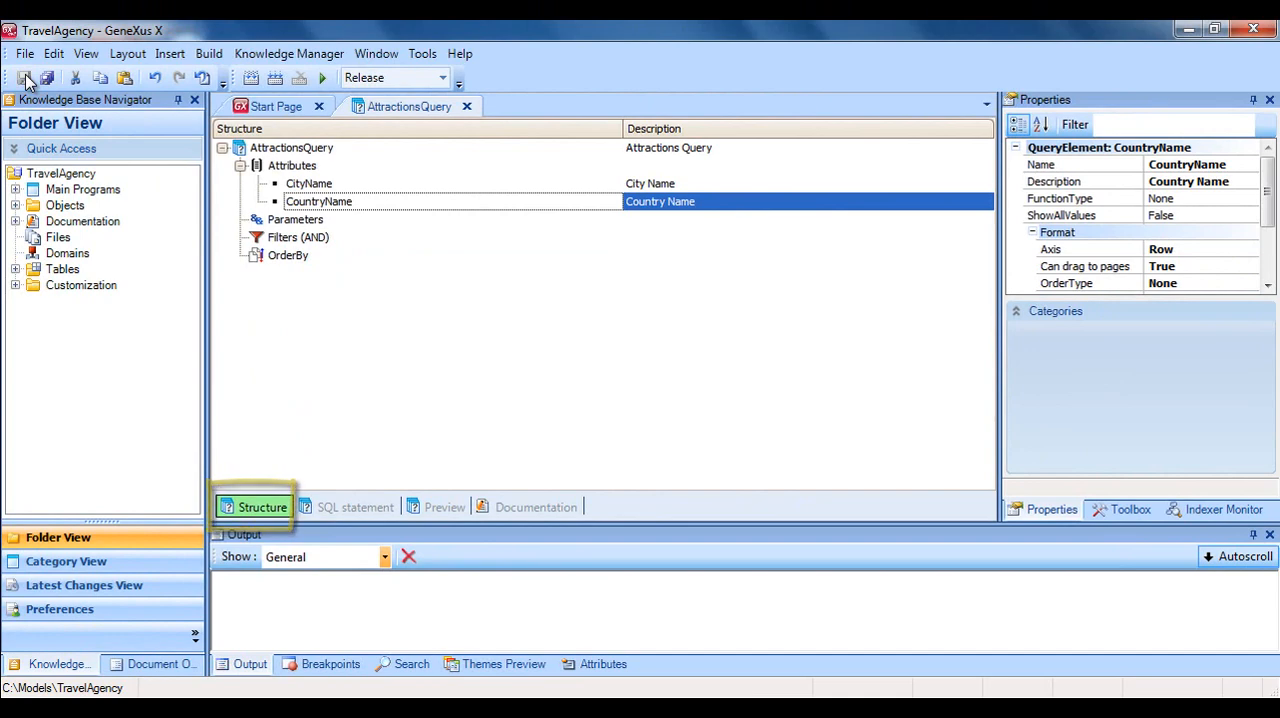
Add a Count (AttractionName) aggregation below CountryName in the query's attributes and save.
click(656, 147)
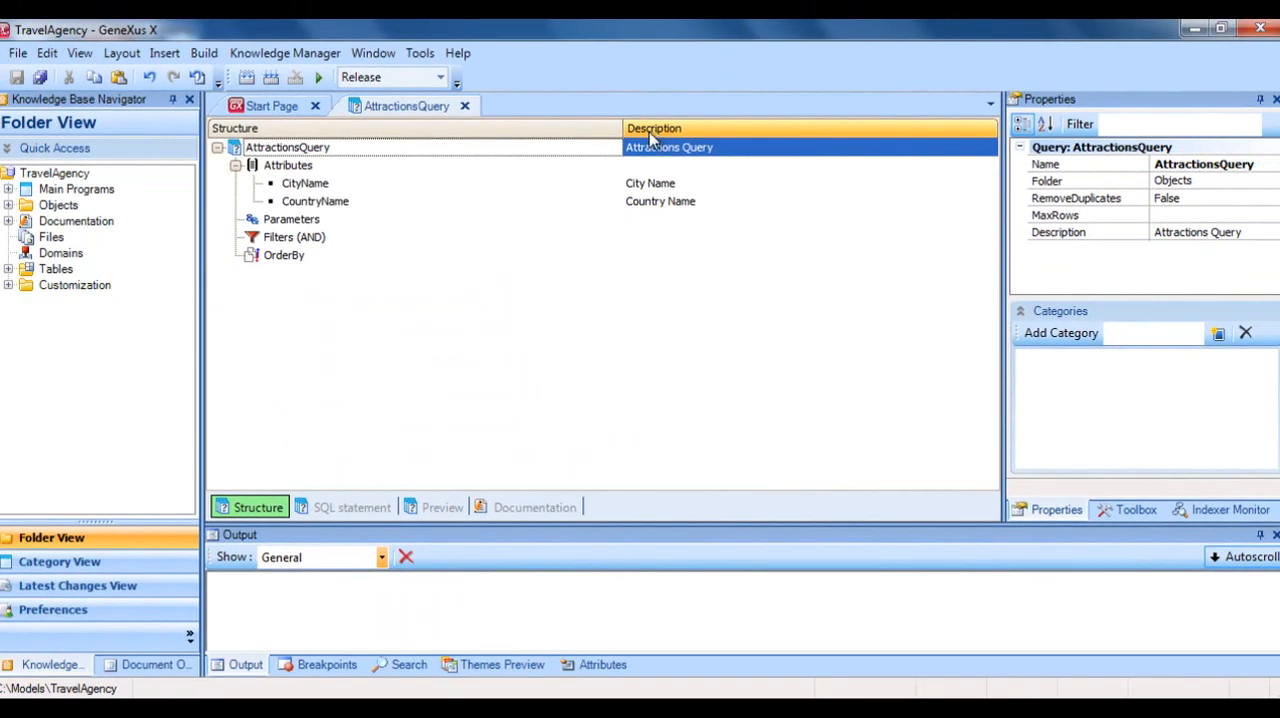
click(330, 172)
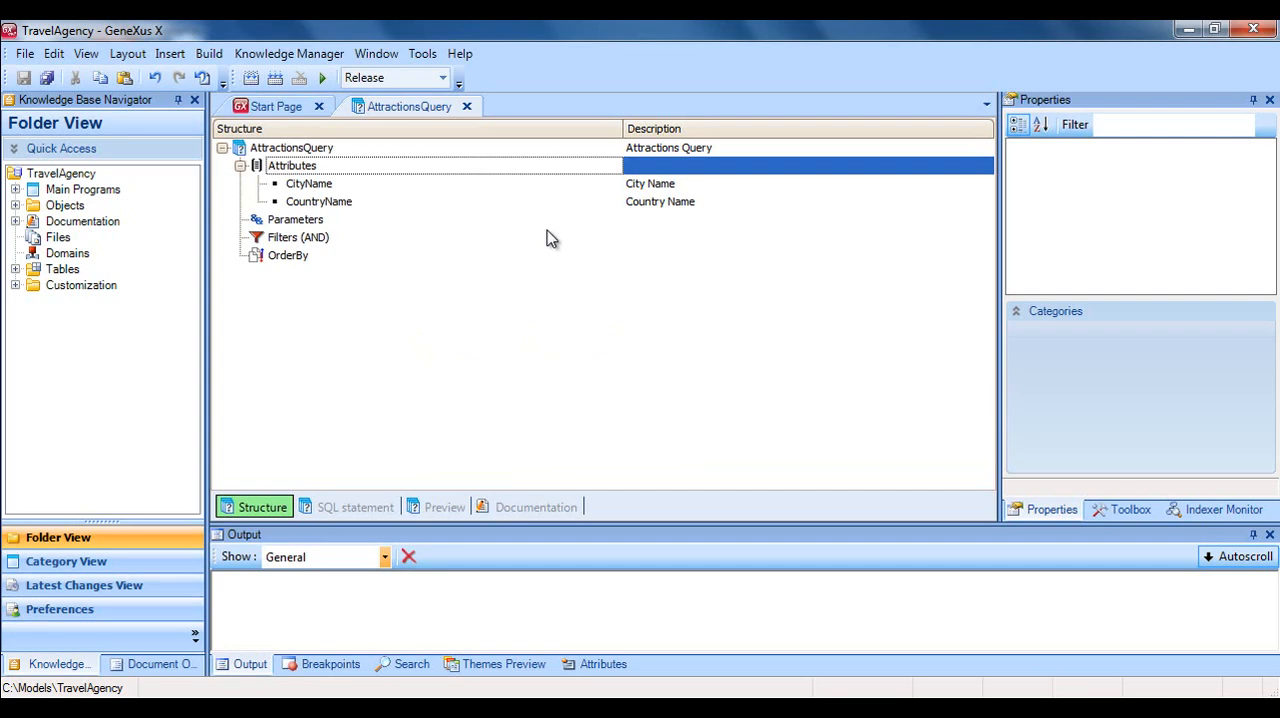
key(Down)
key(Down)
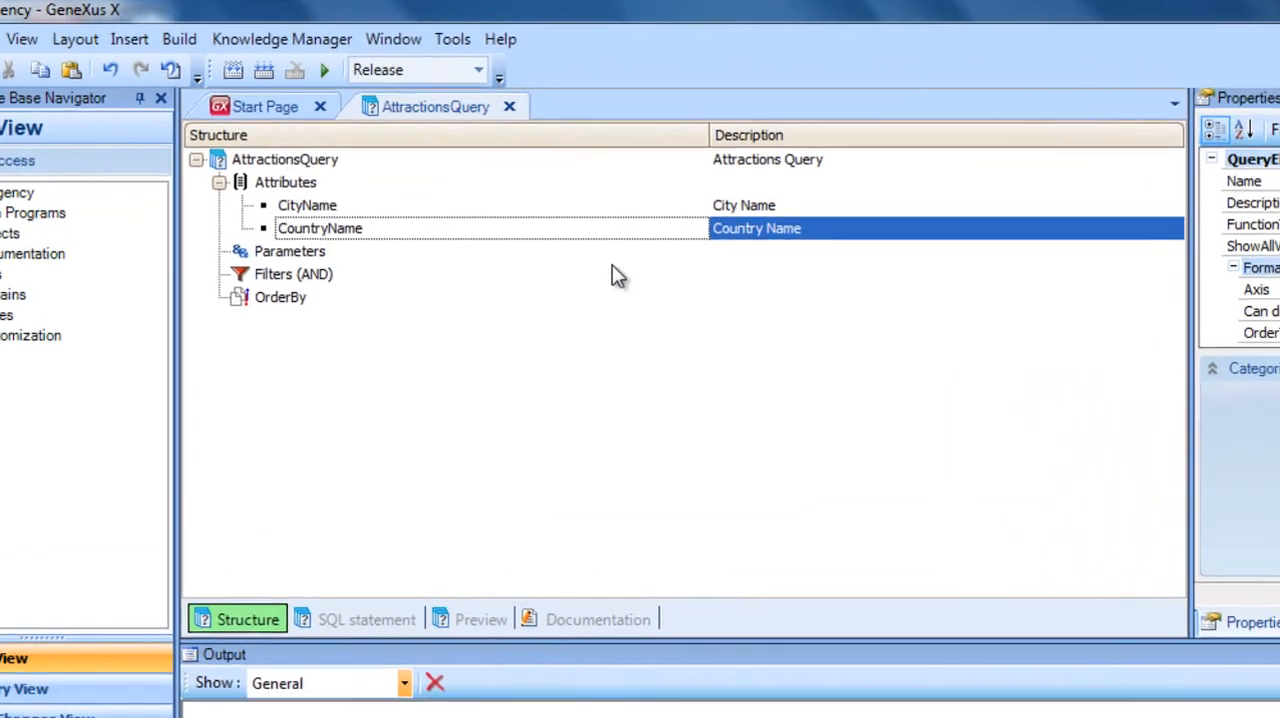
key(Down)
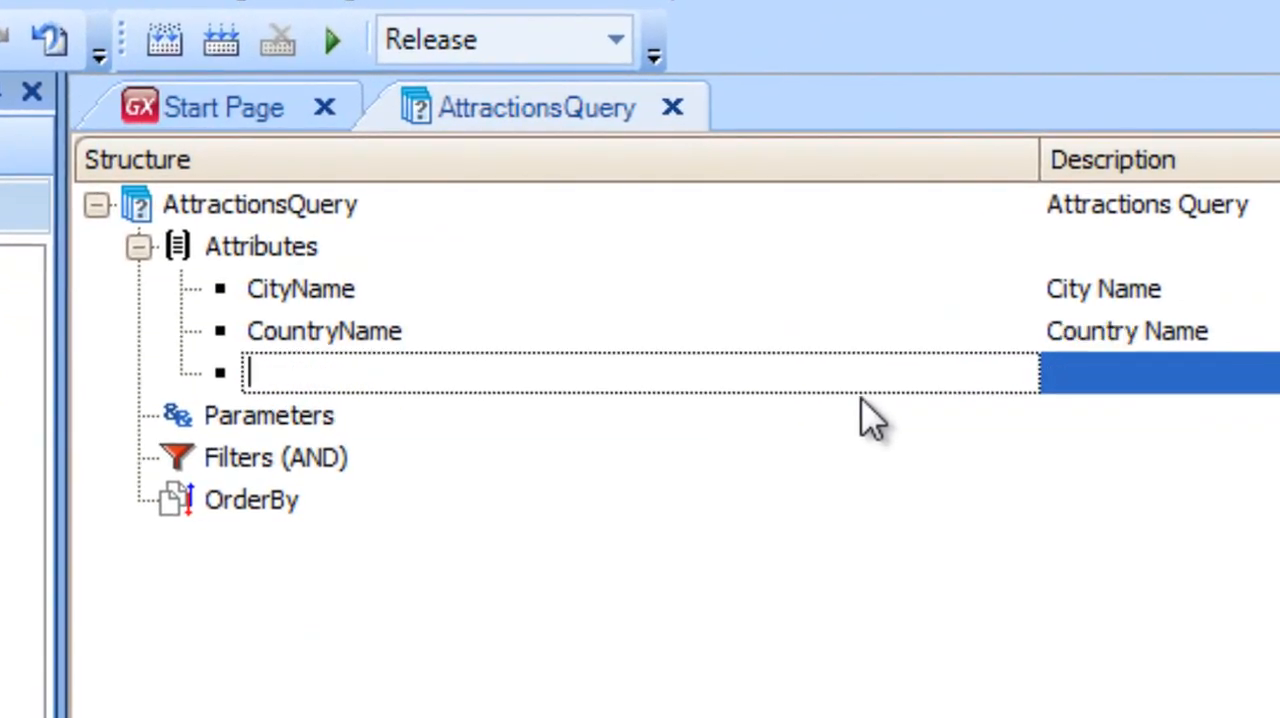
text(count)
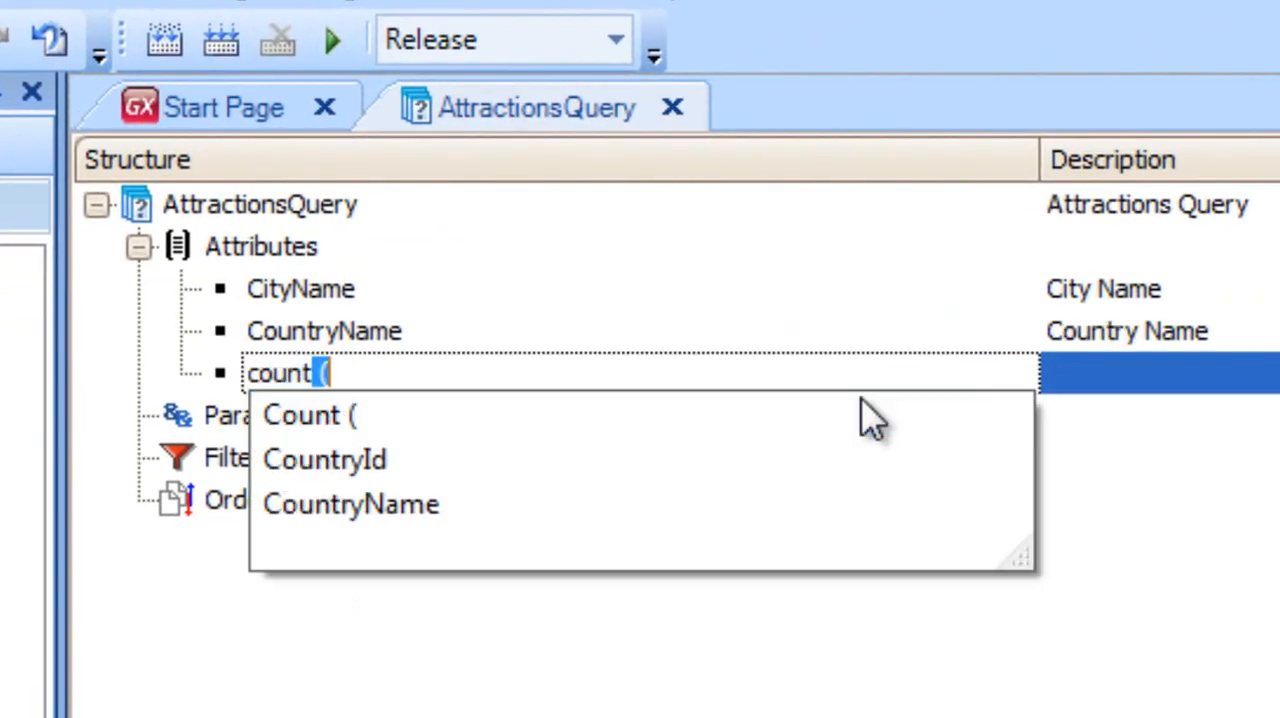
text( (a)
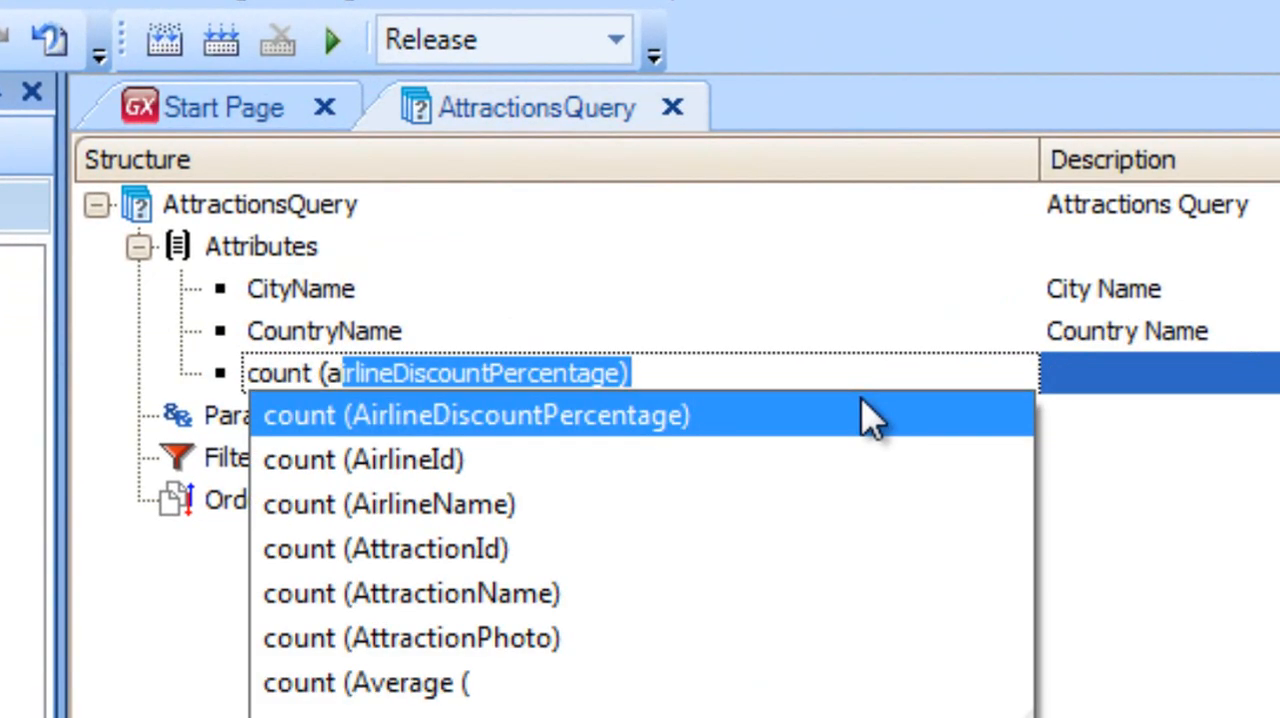
text(ttractionId)
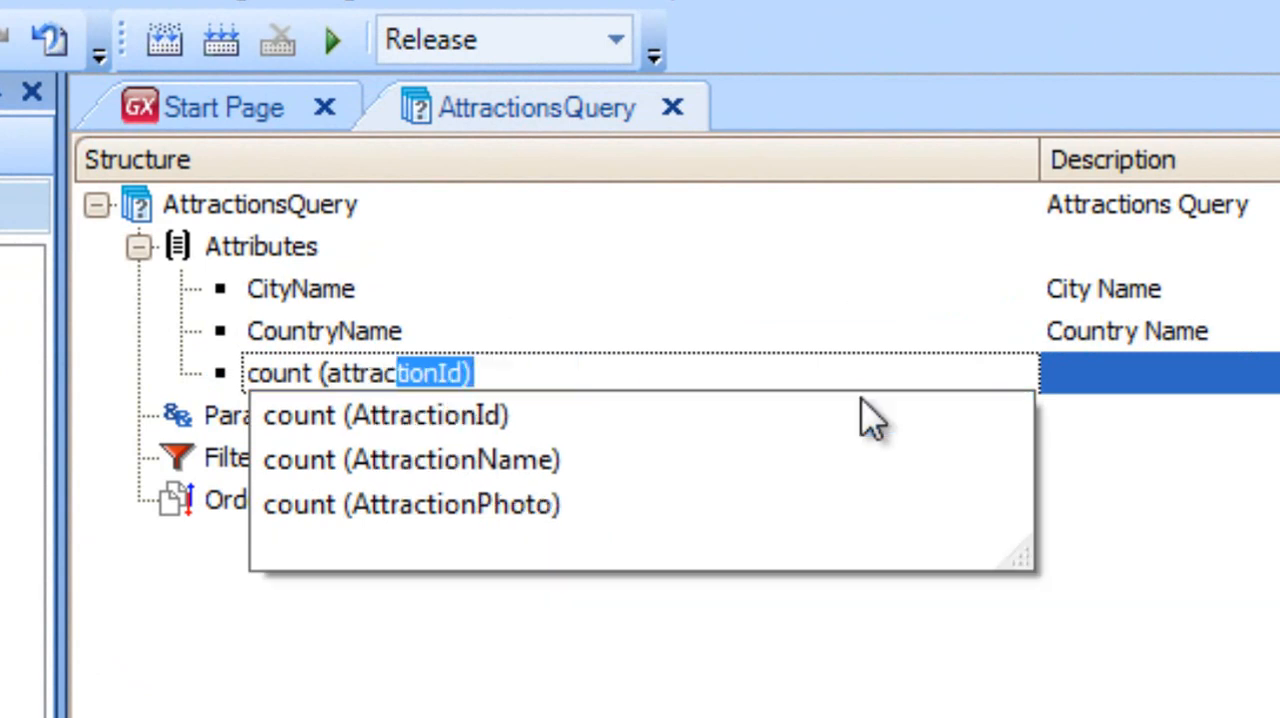
key(Down)
key(Down)
key(Return)
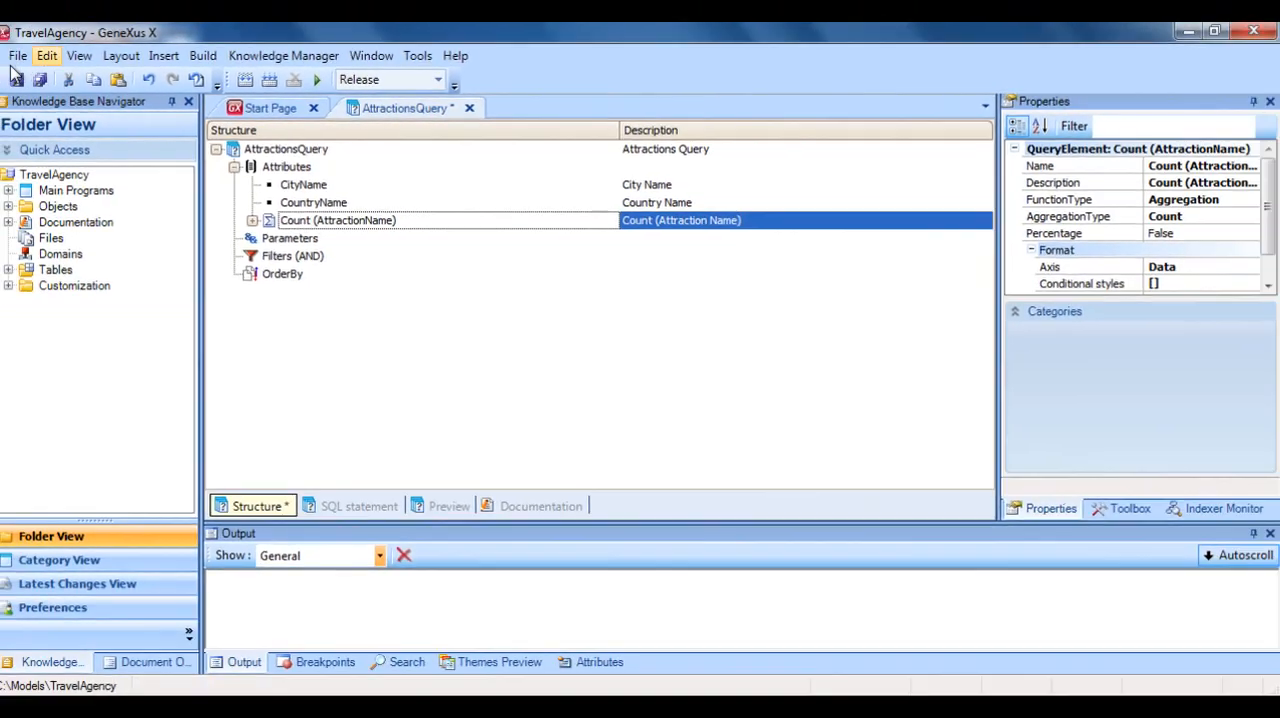
click(15, 82)
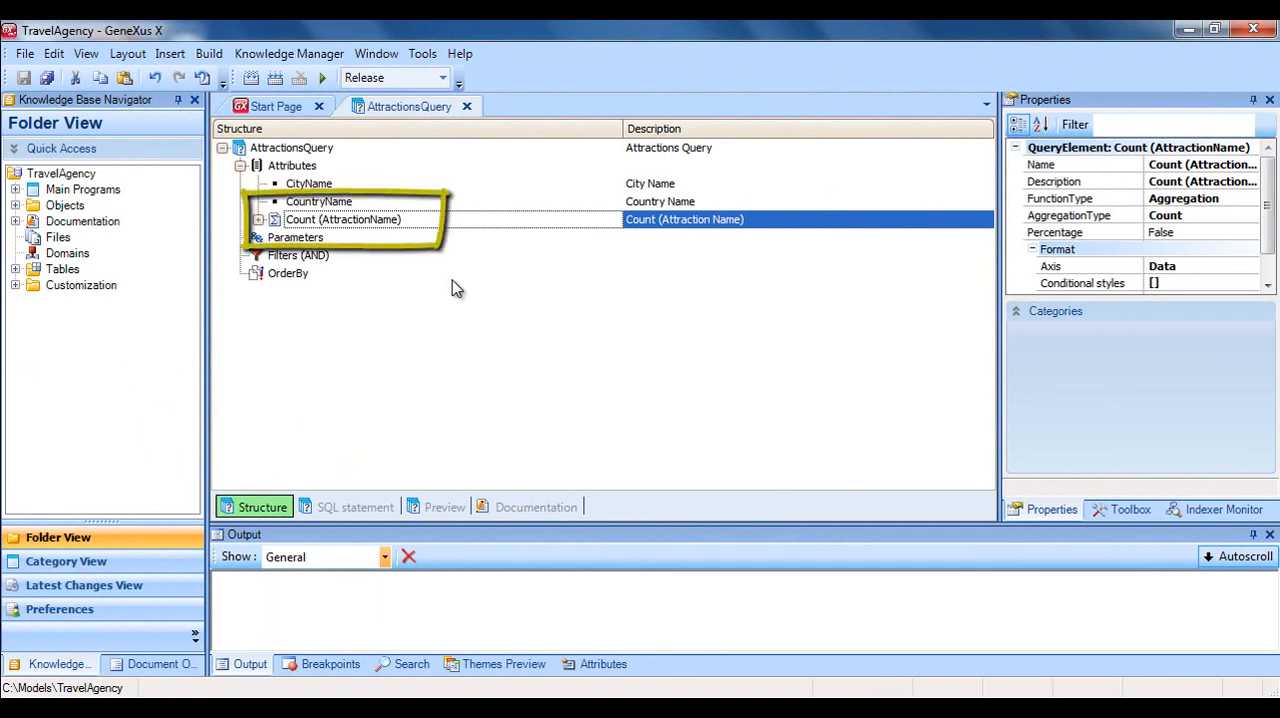
Examine the Percentage property of the Count (AttractionName) element.
right_click(449, 226)
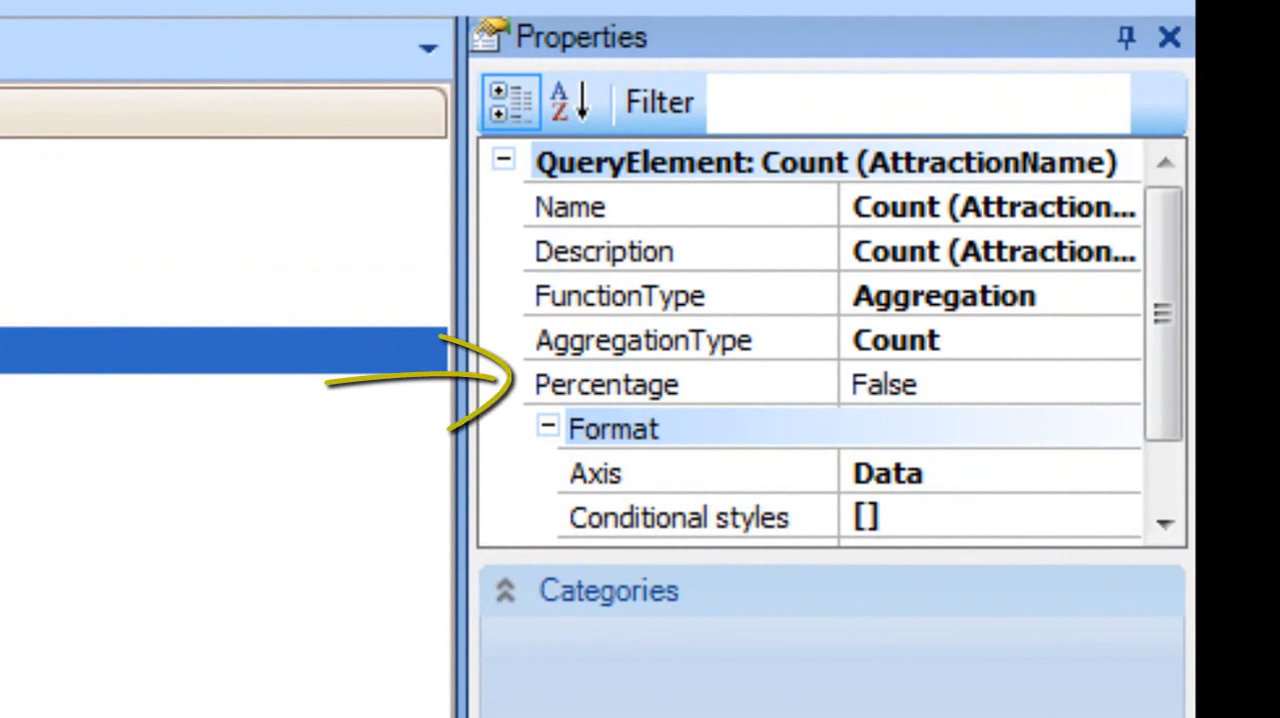
click(530, 388)
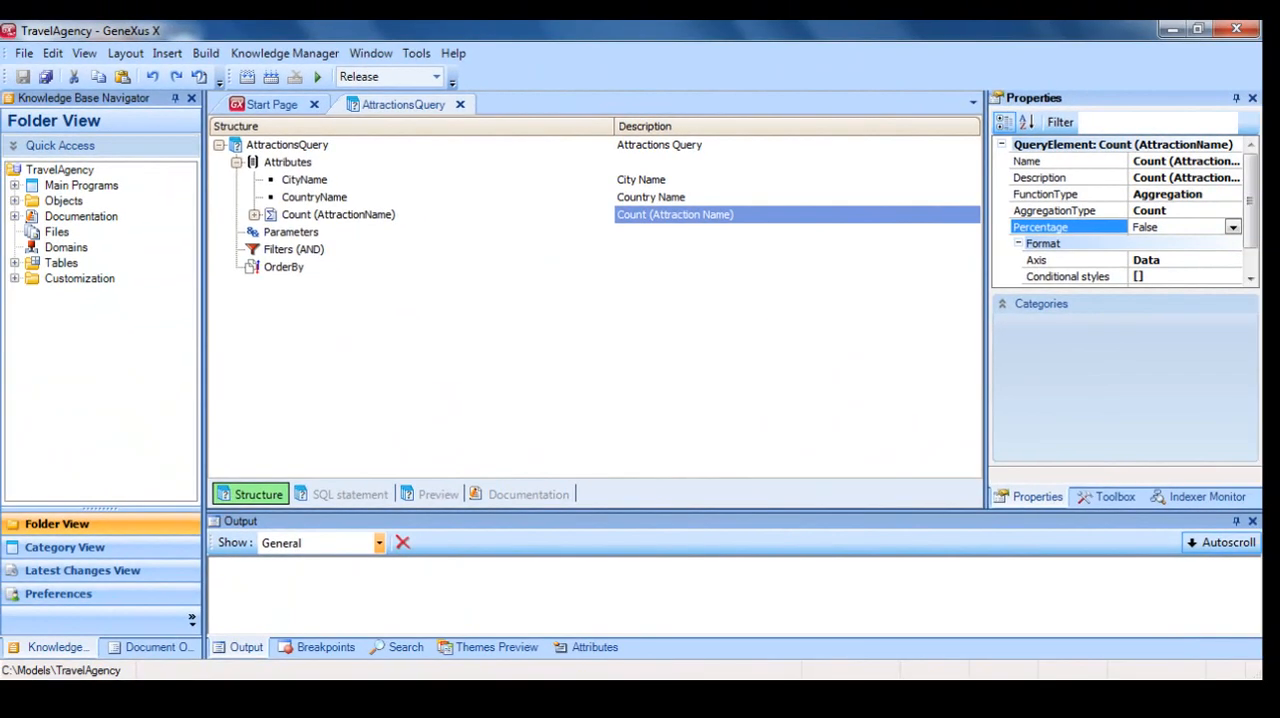
click(405, 233)
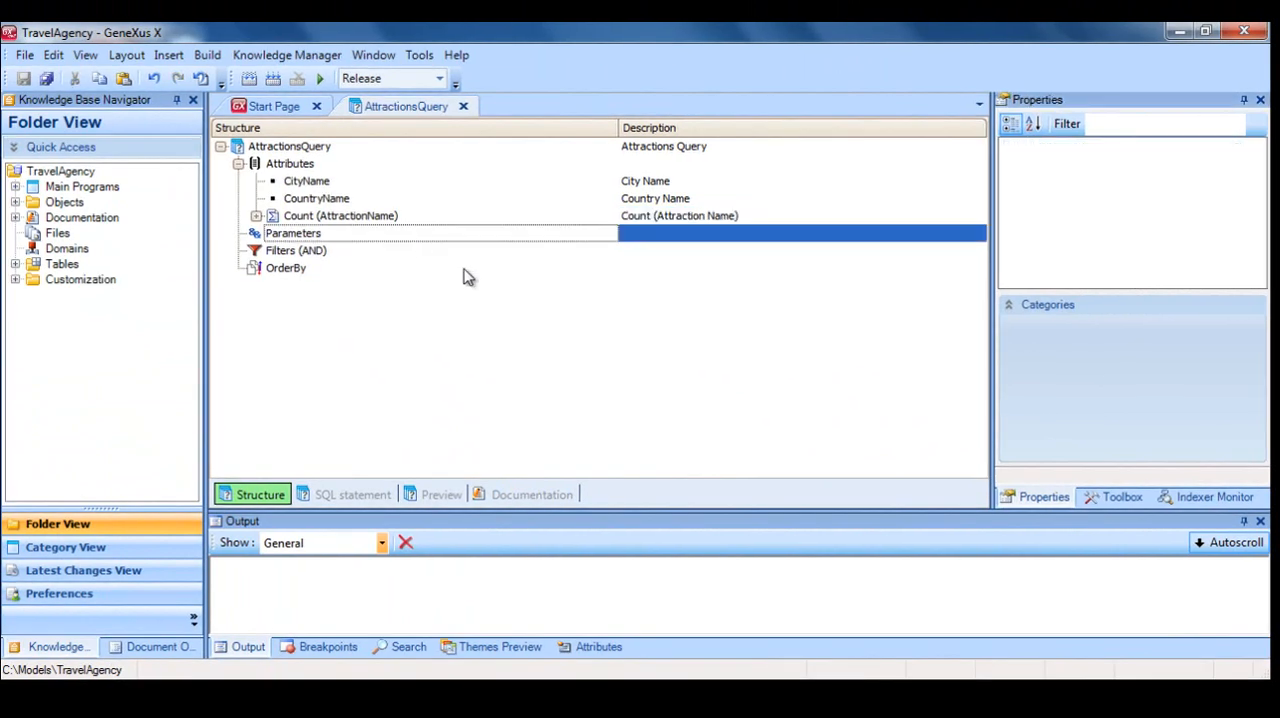
key(Return)
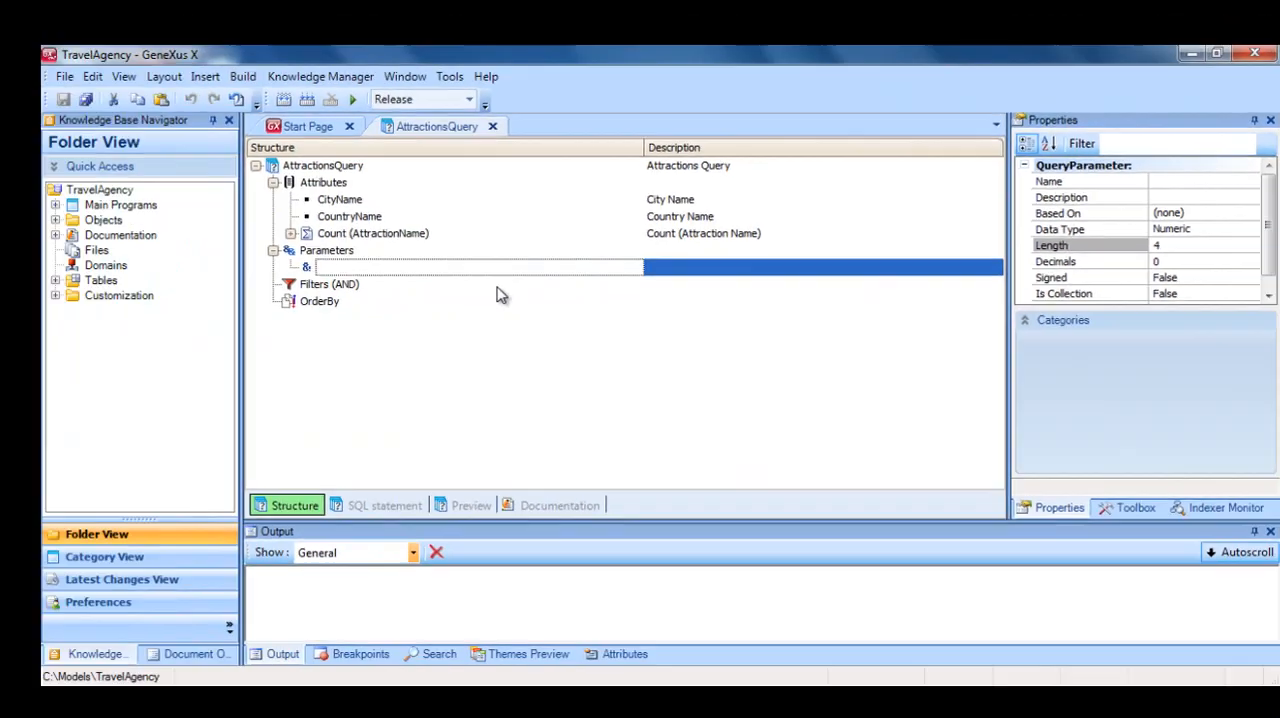
key(Escape)
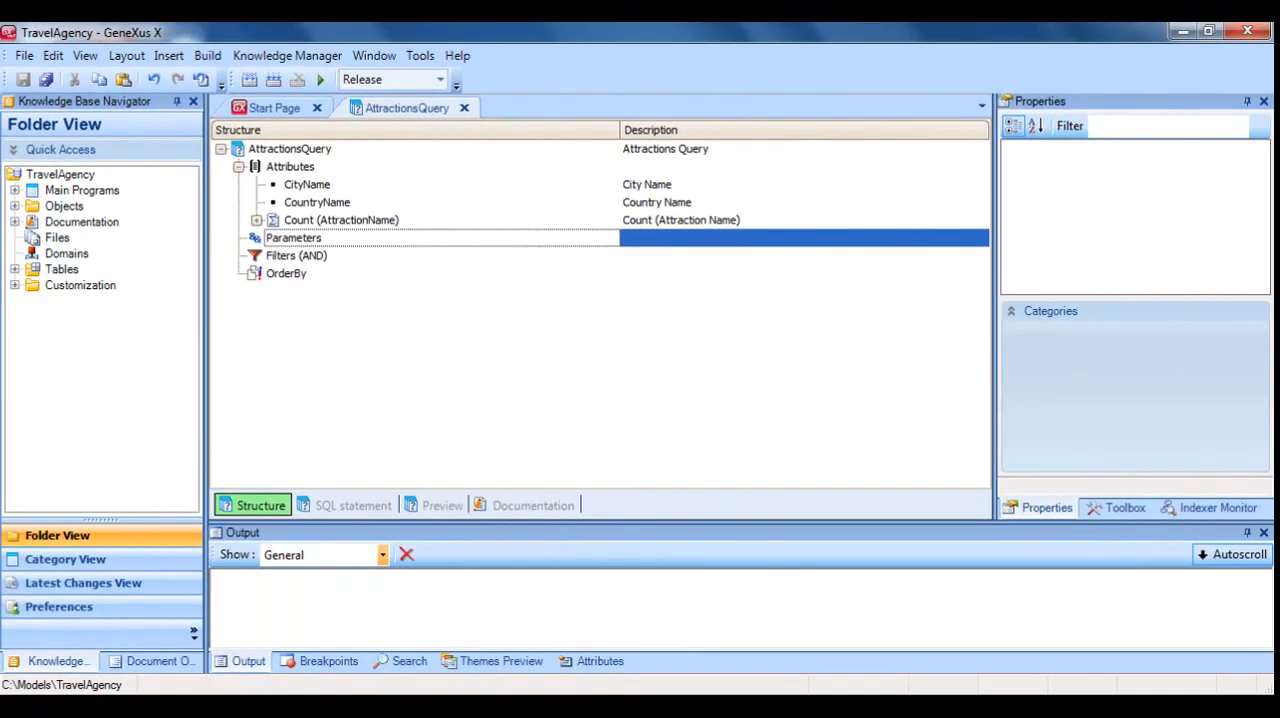
Add the filter CountryName = "France" to the query's AND filter group and save.
click(389, 256)
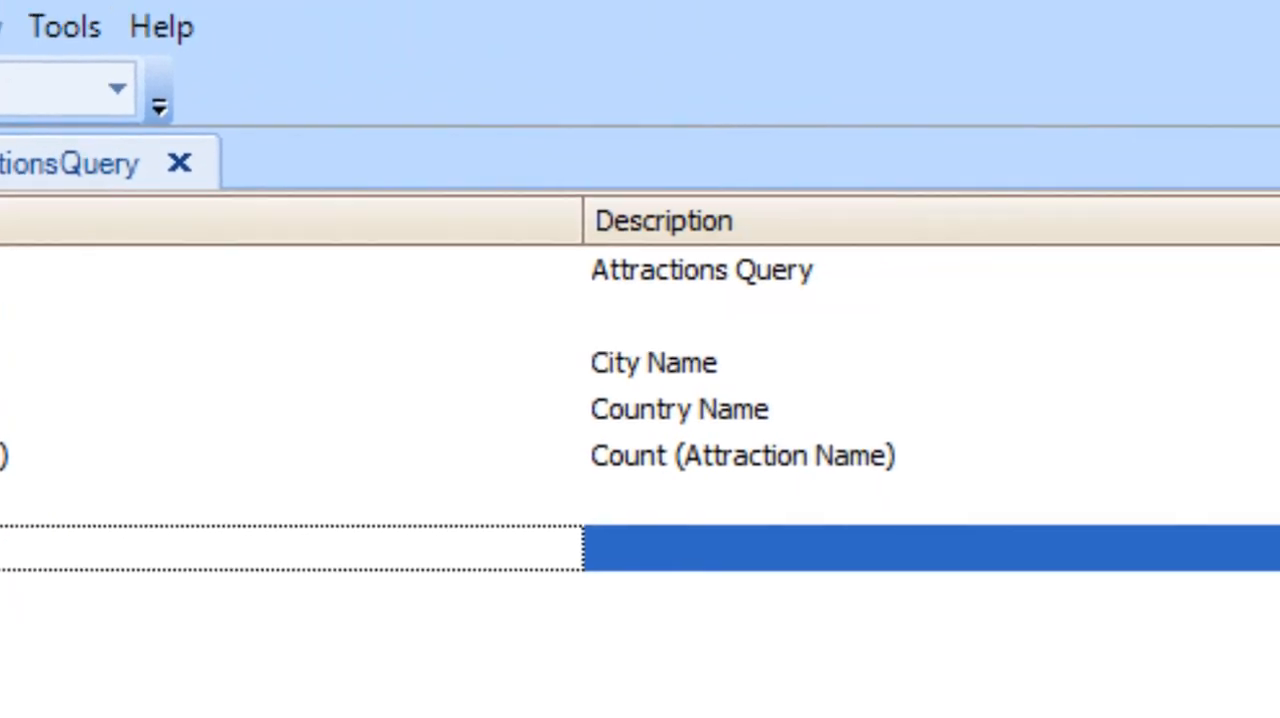
click(1177, 331)
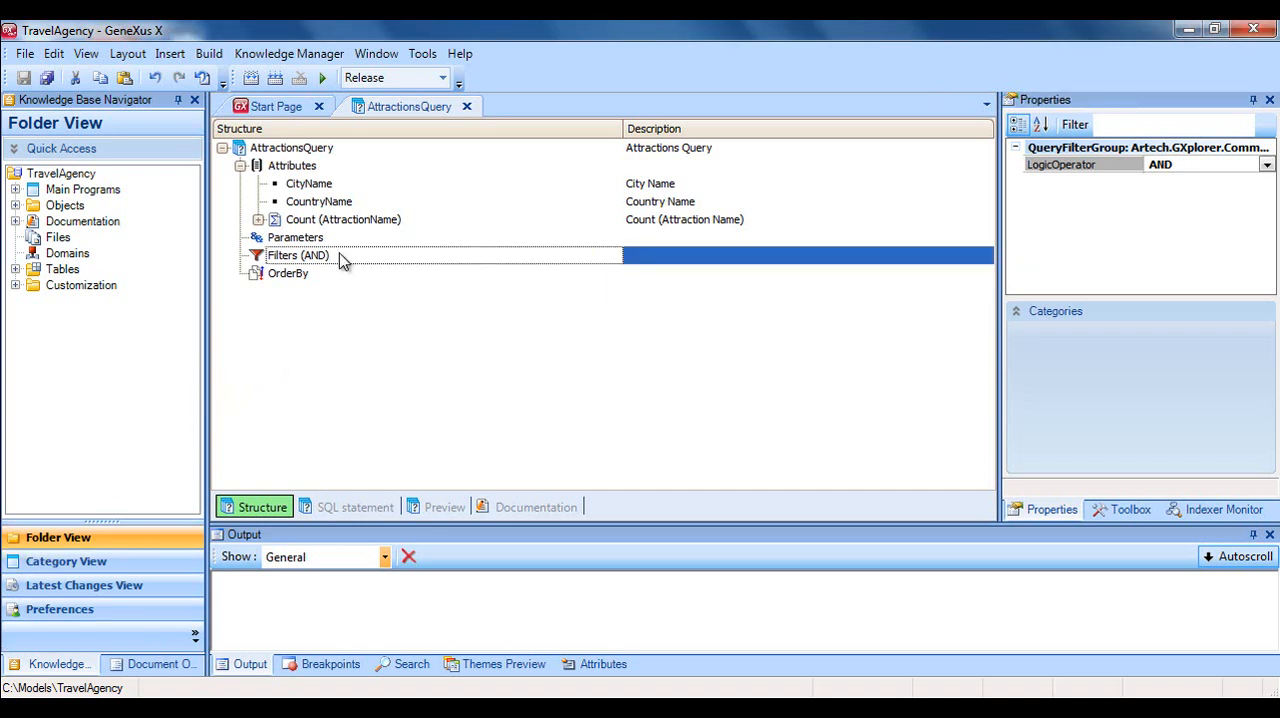
key(Return)
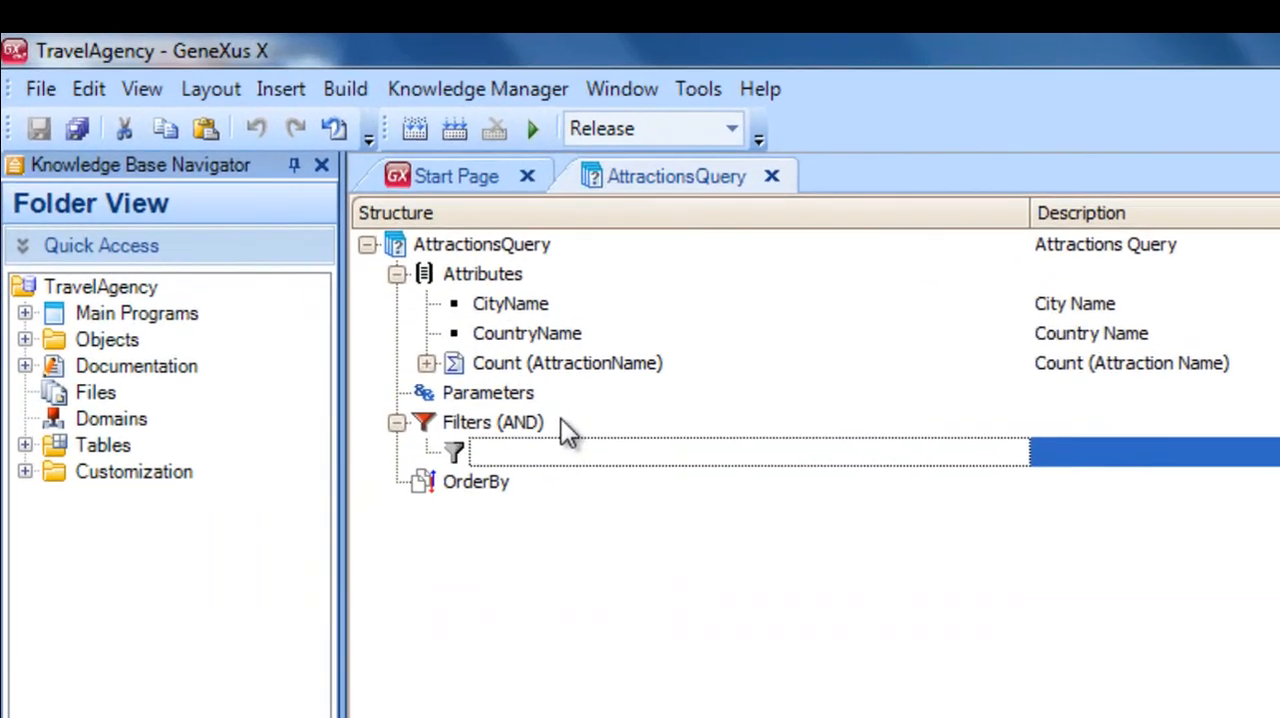
text(Coun)
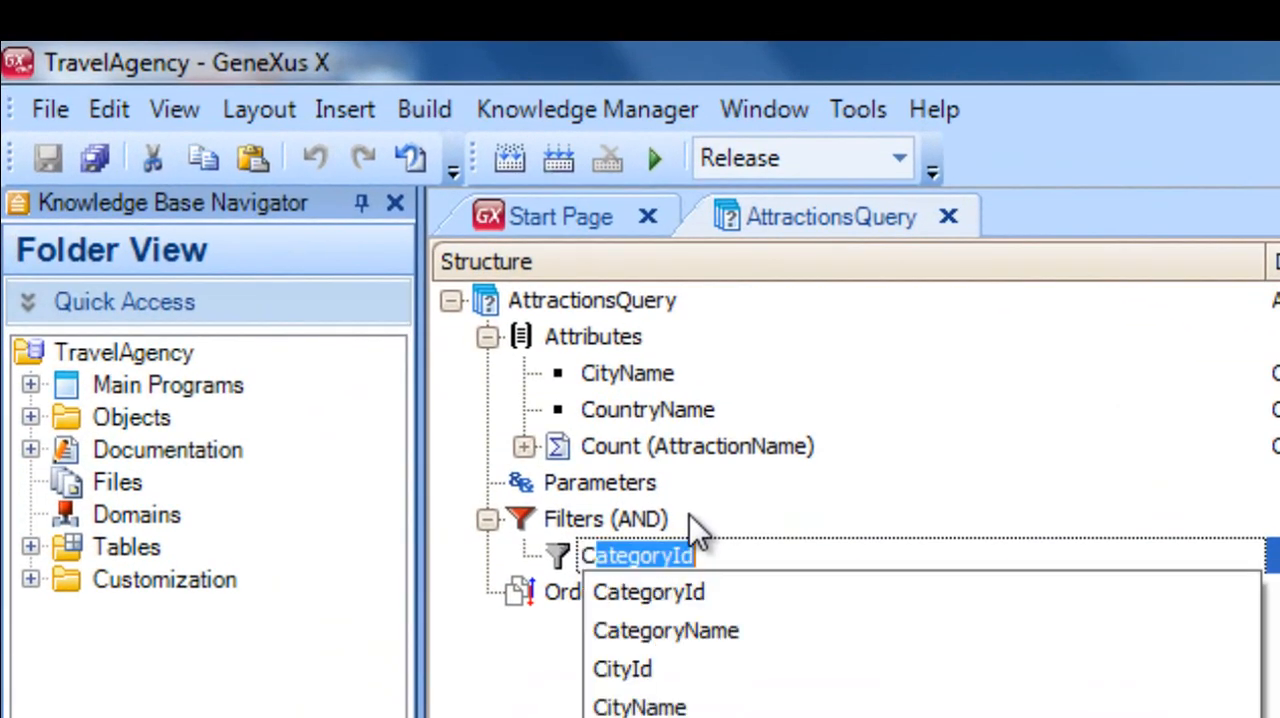
key(Down)
key(Down)
key(Down)
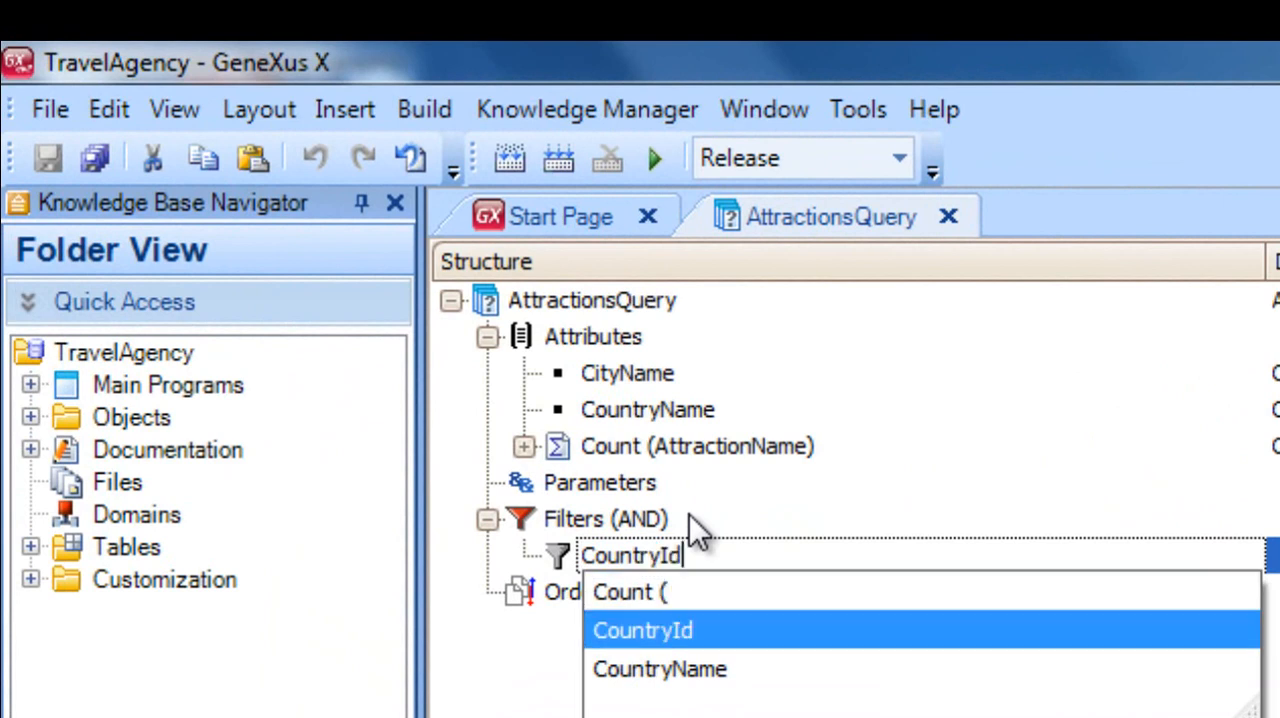
key(Return)
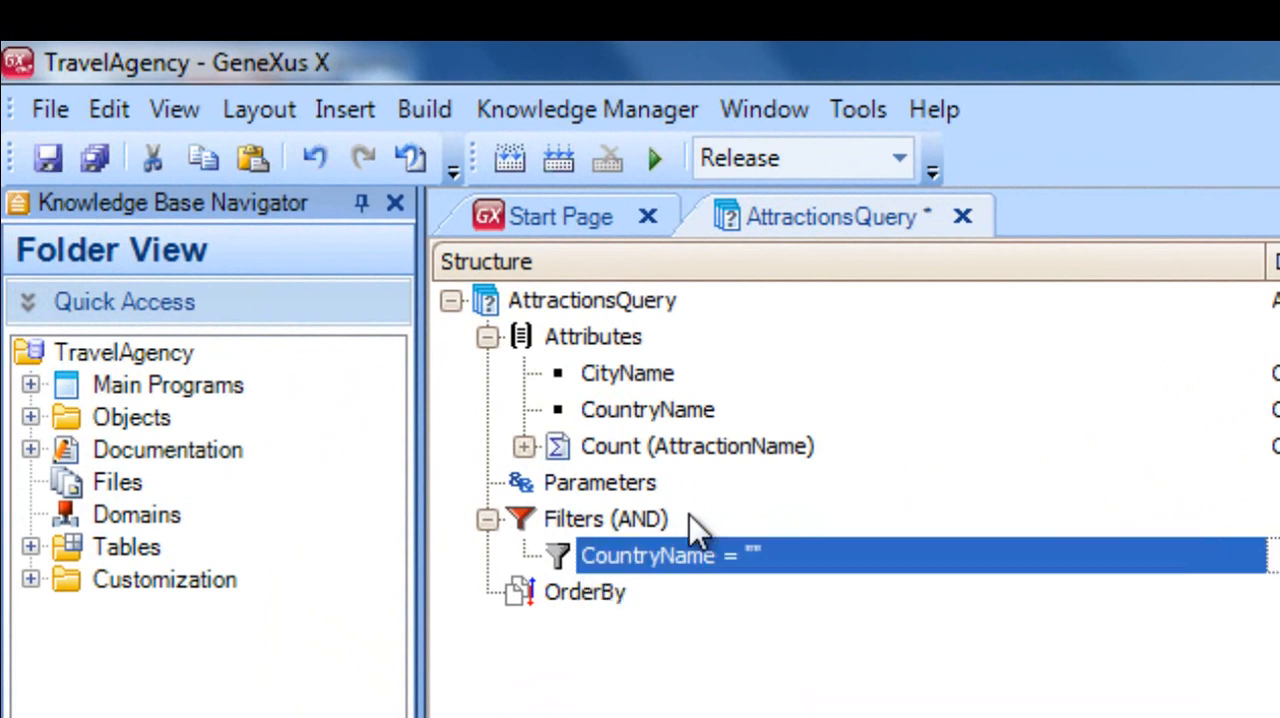
click(750, 553)
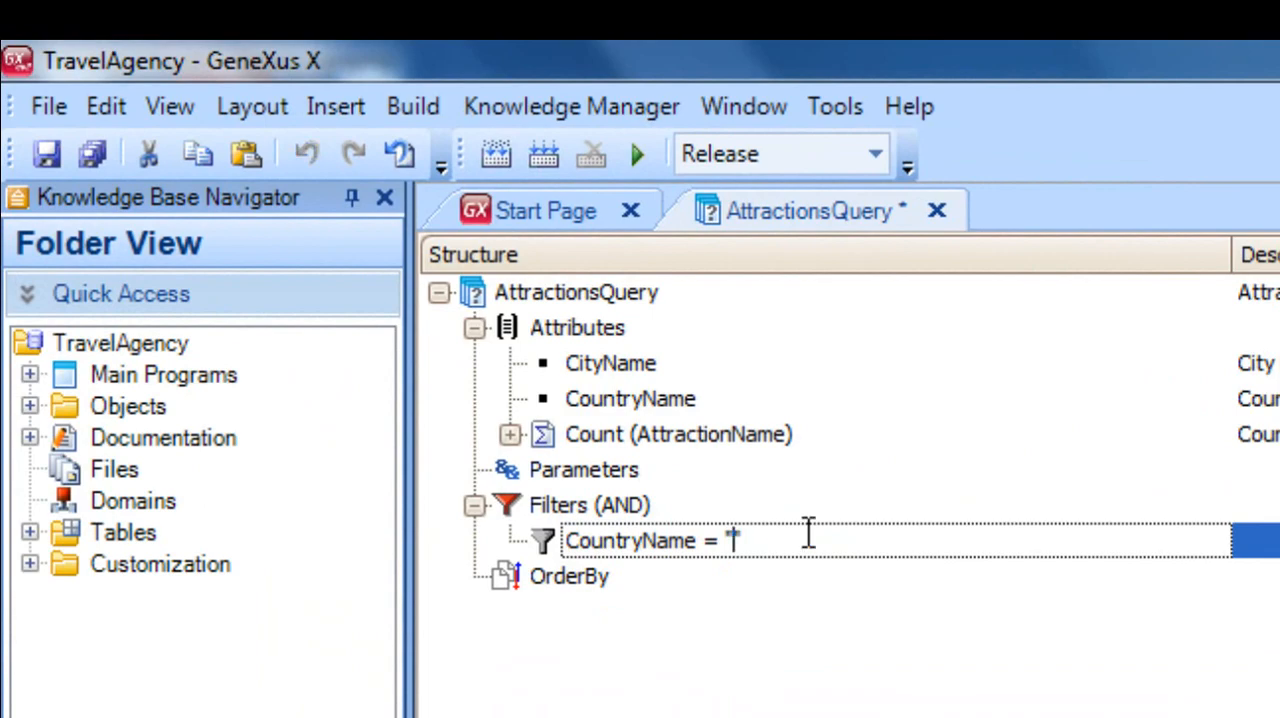
text(Franc)
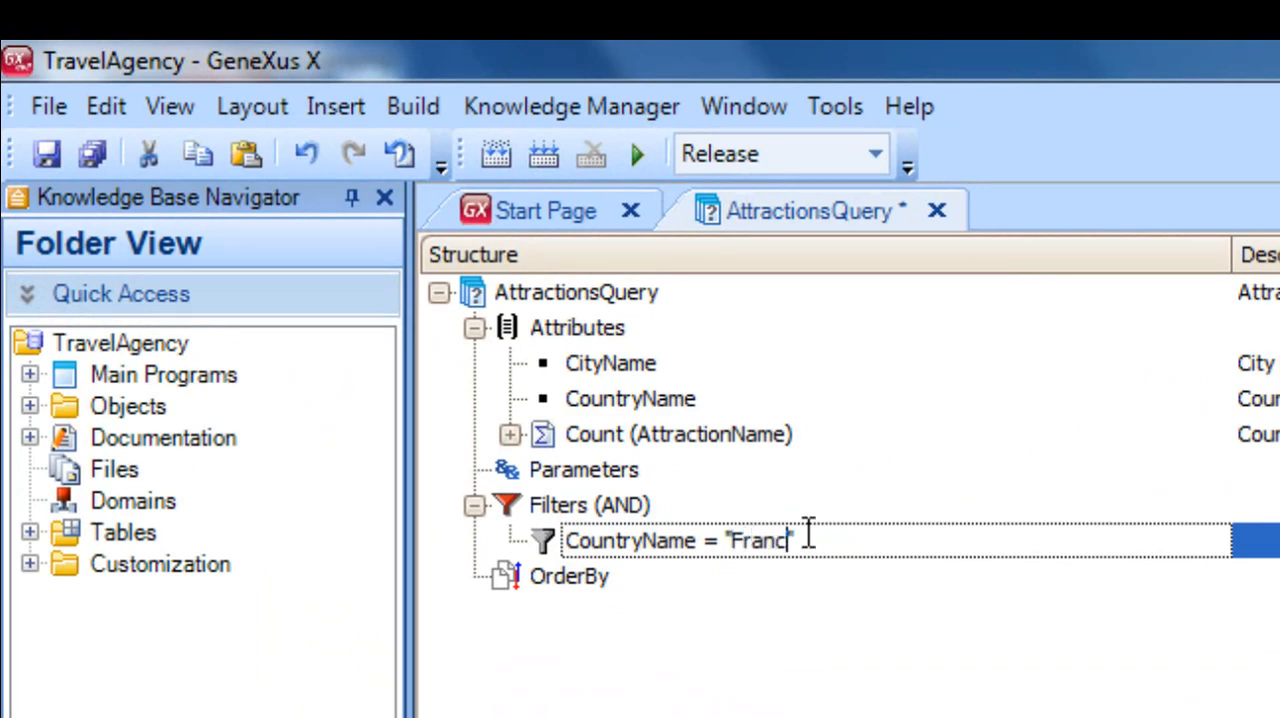
text(e)
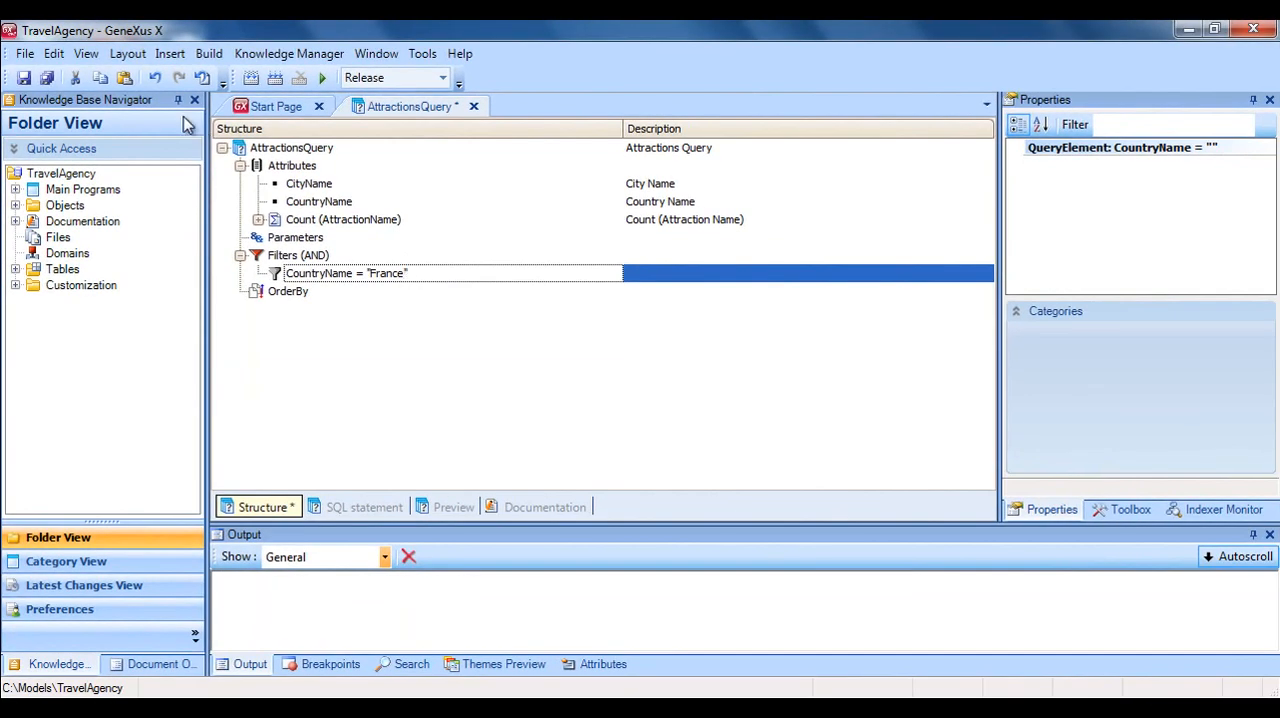
click(22, 80)
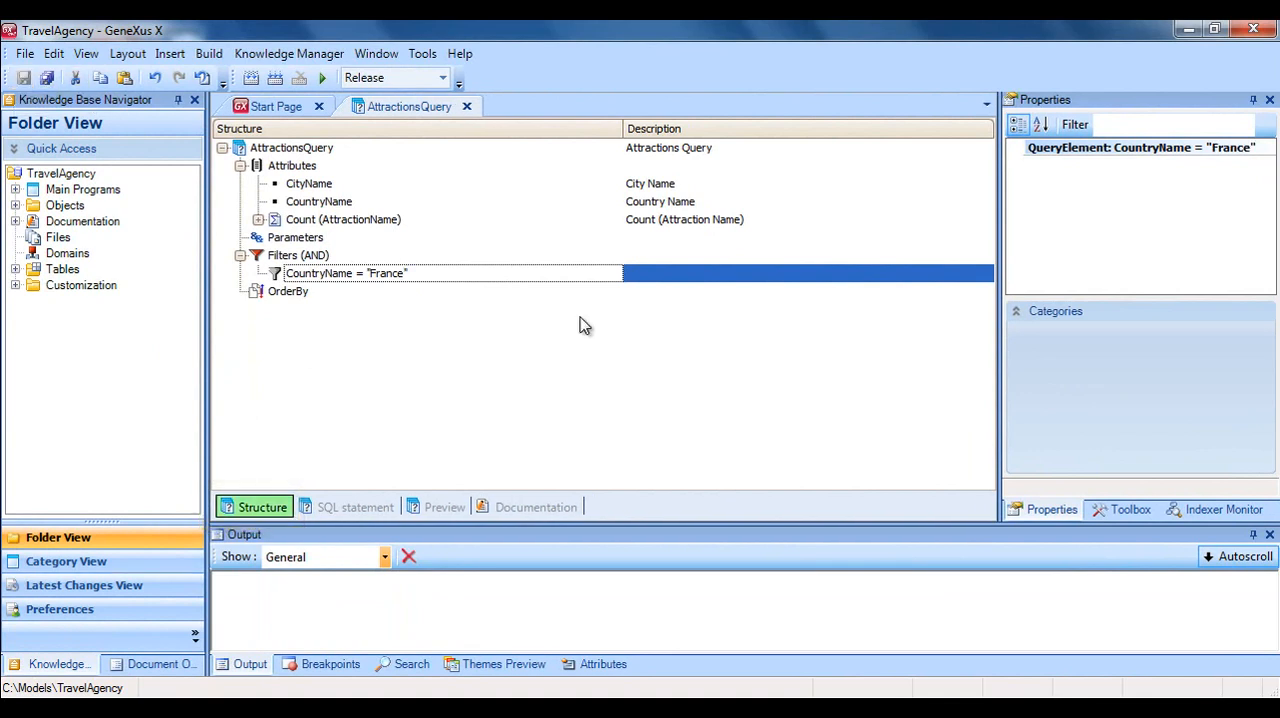
Order AttractionsQuery by CityName in ascending order, save the query, and check the options of the Order property.
click(414, 292)
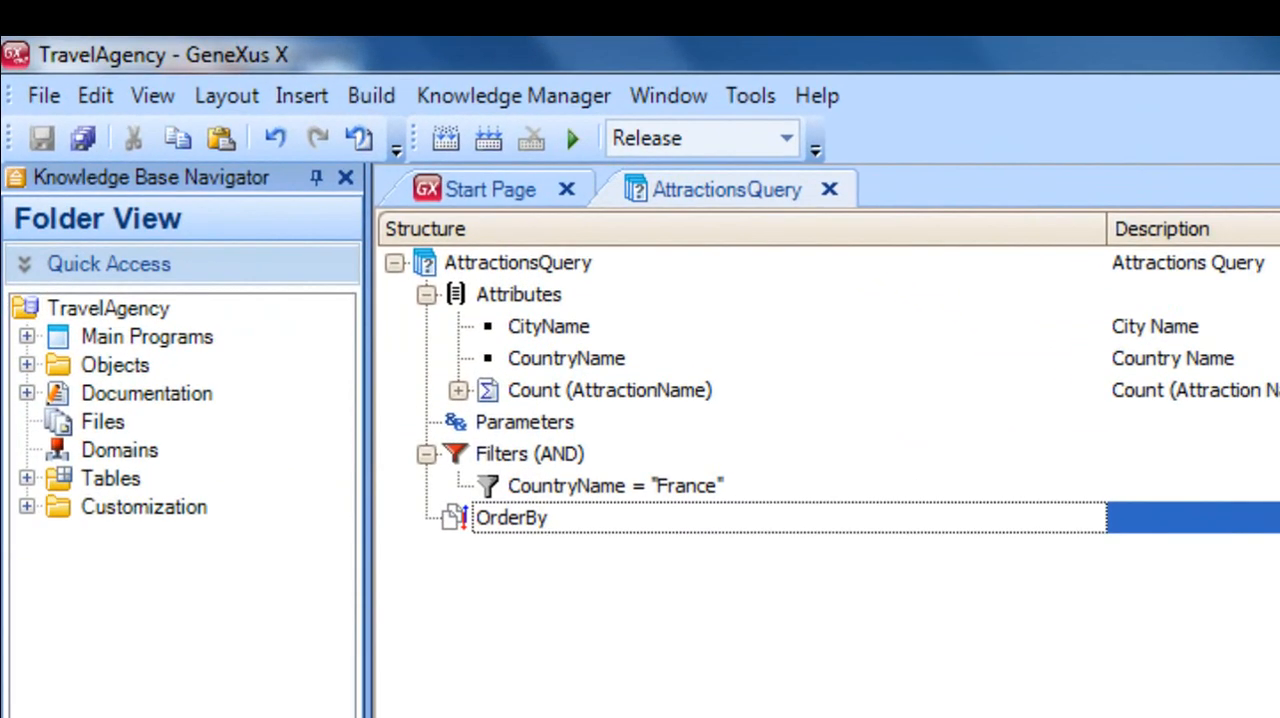
key(Return)
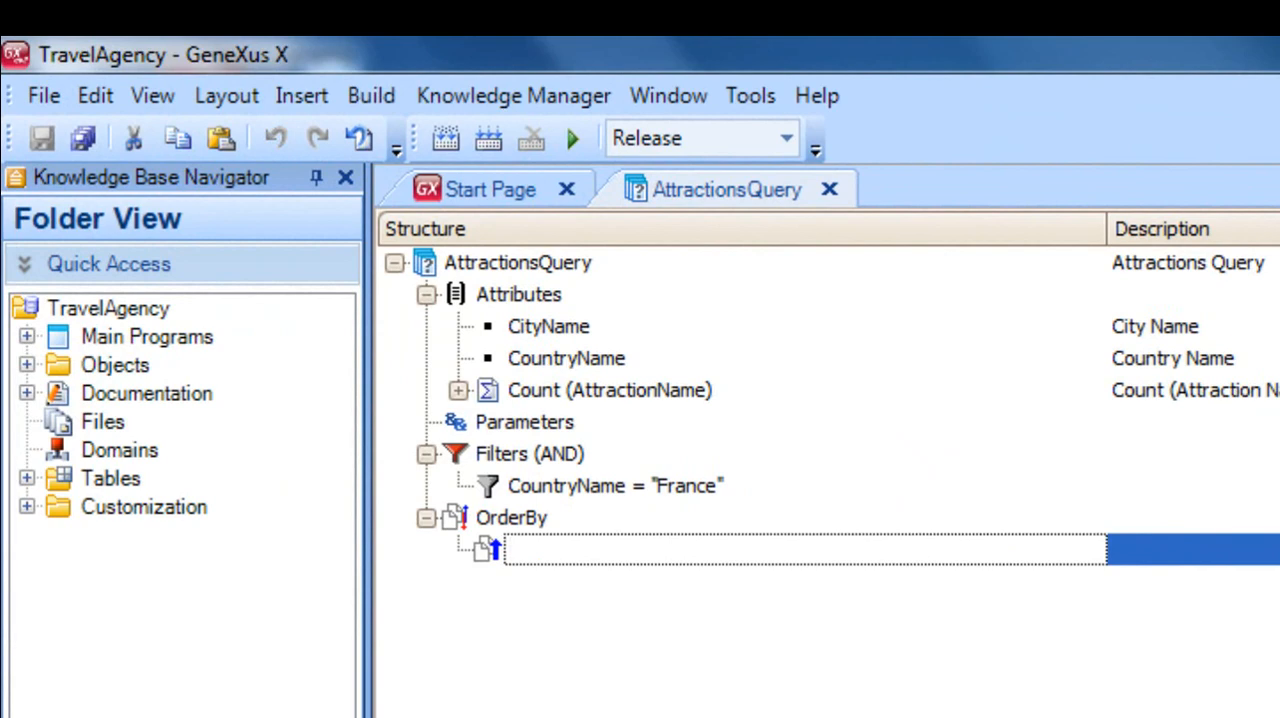
text(ci)
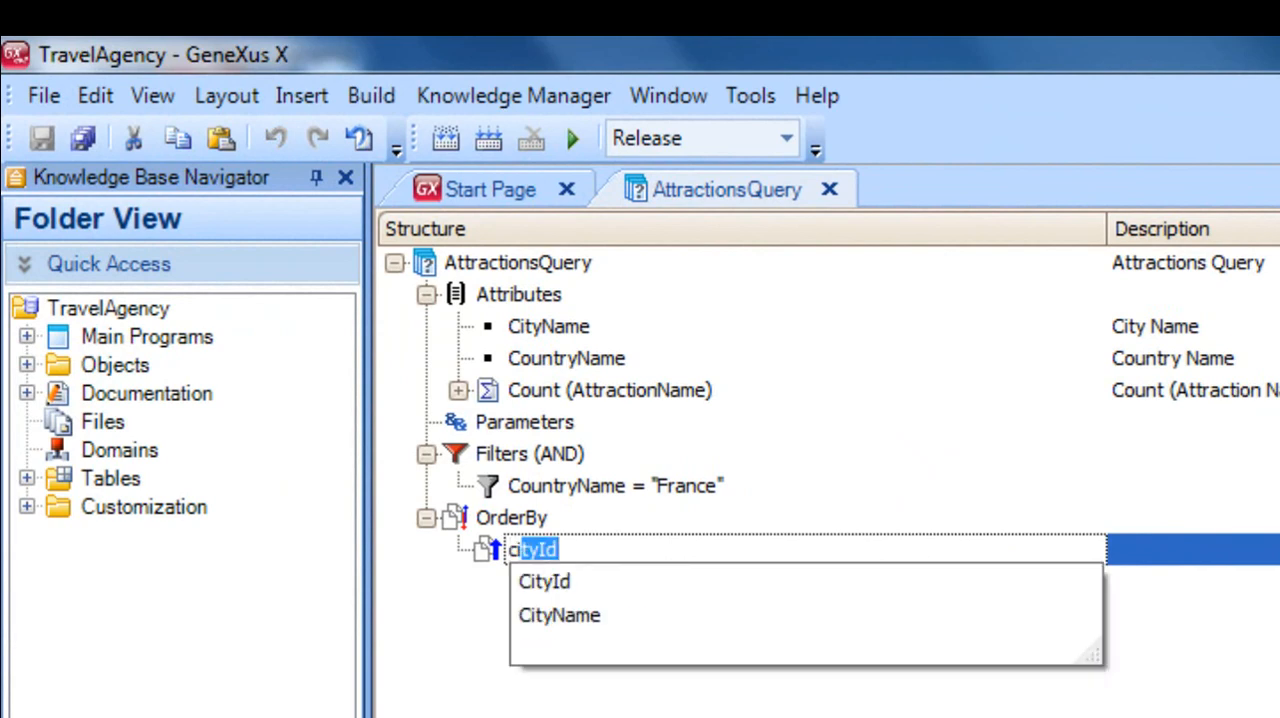
key(Down)
key(Down)
key(Return)
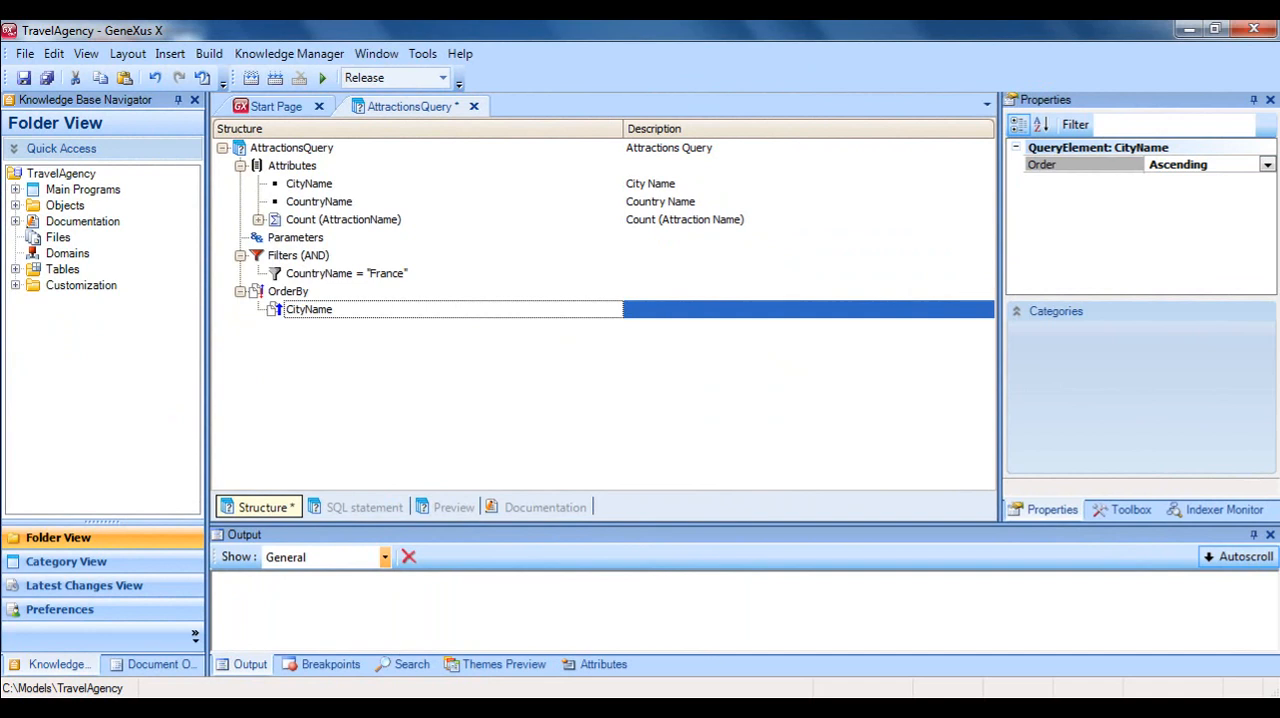
click(24, 80)
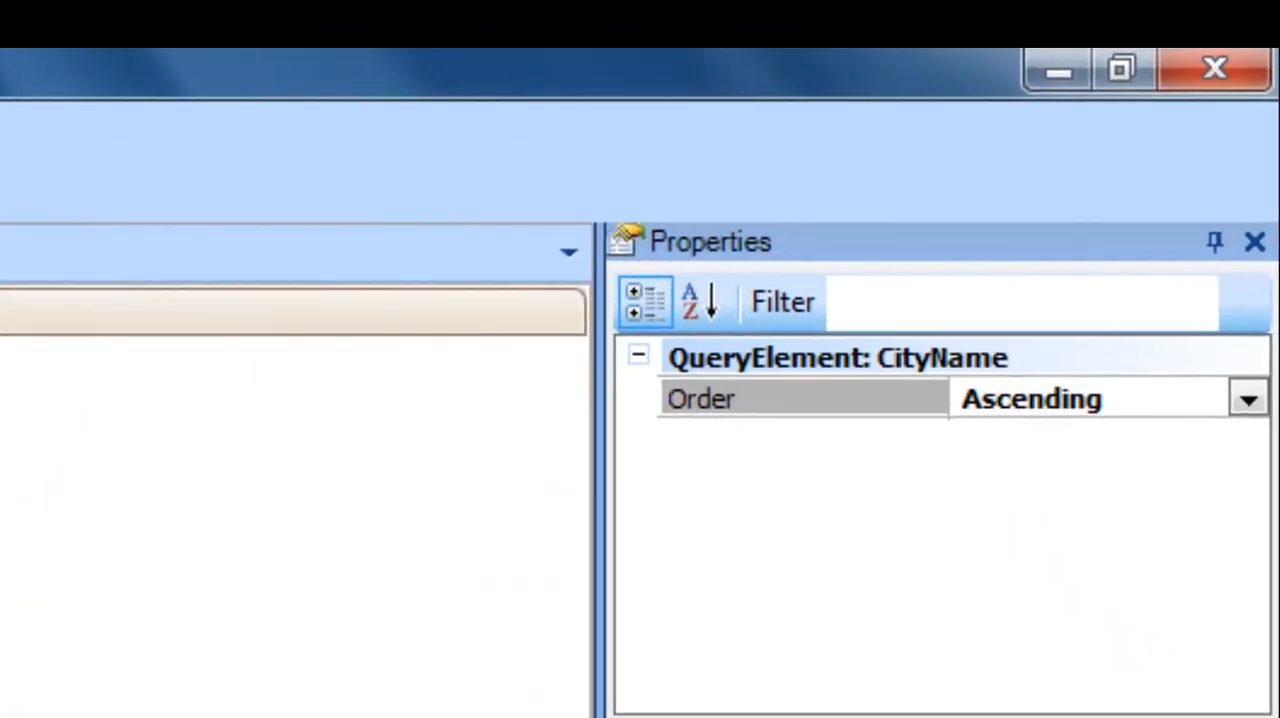
click(1249, 401)
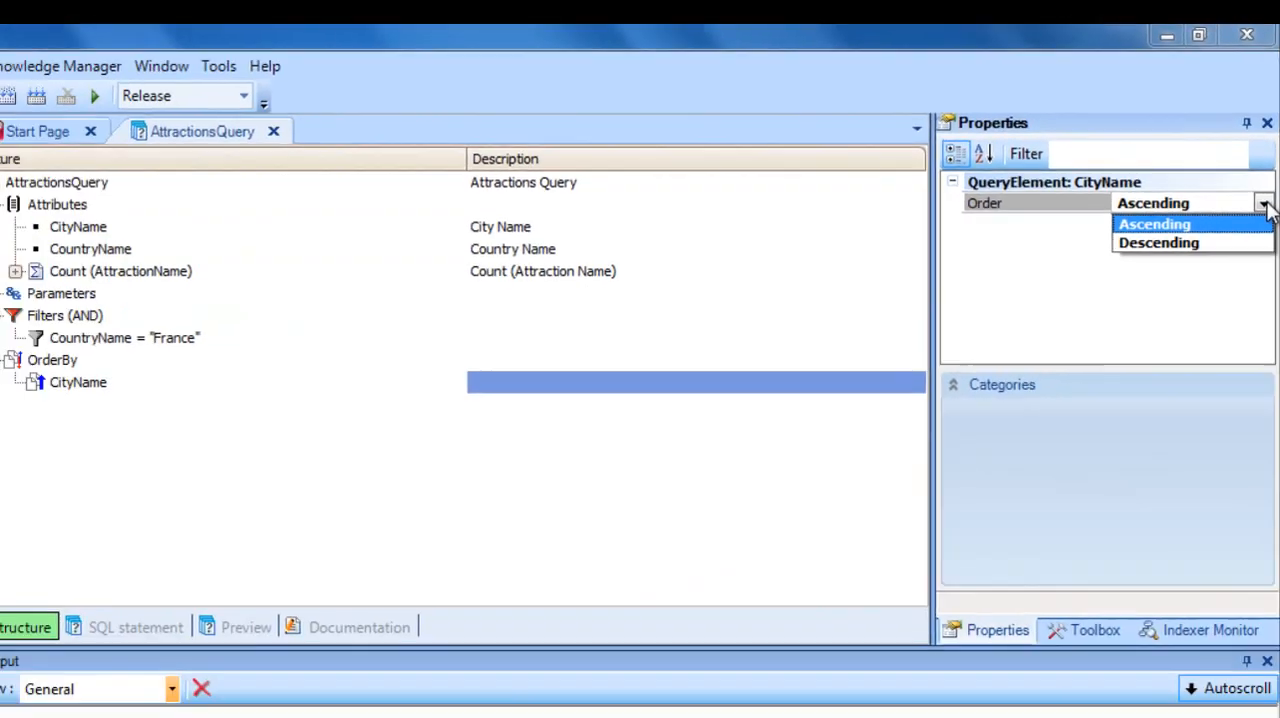
click(1252, 400)
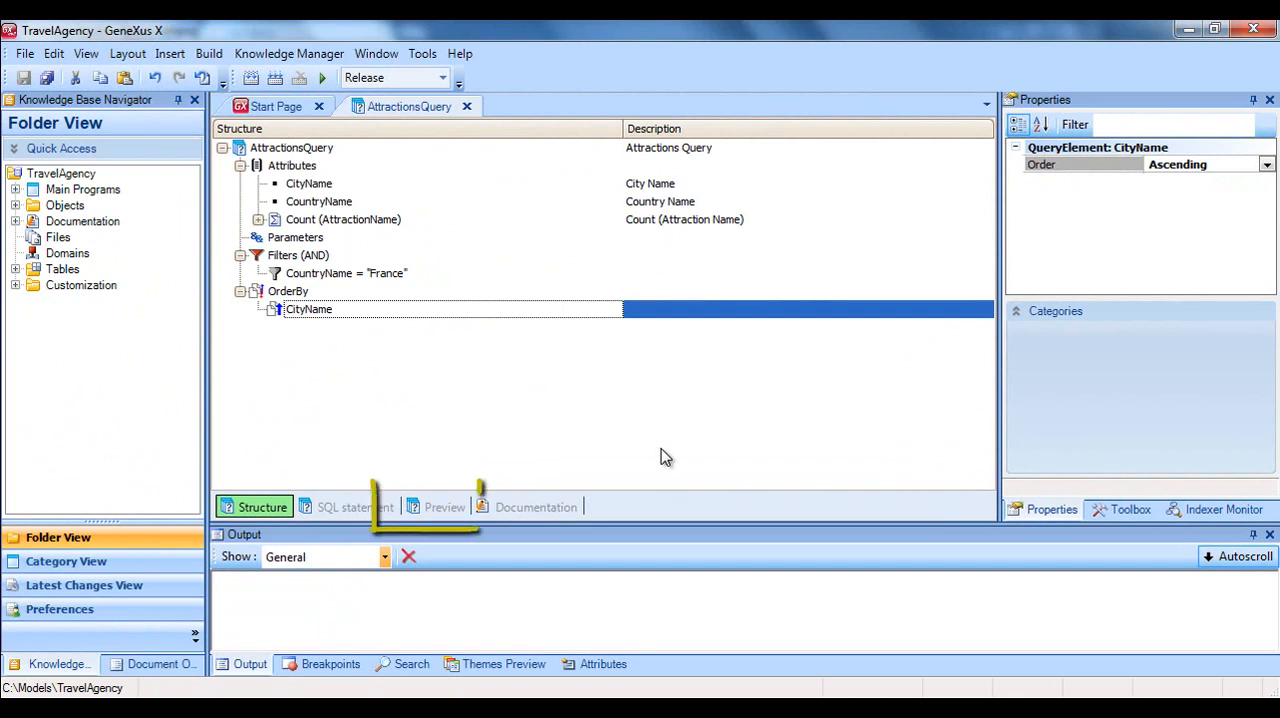
Preview AttractionsQuery as a PivotTable with City Name moved to the columns, and switch the preview type to Chart.
click(440, 507)
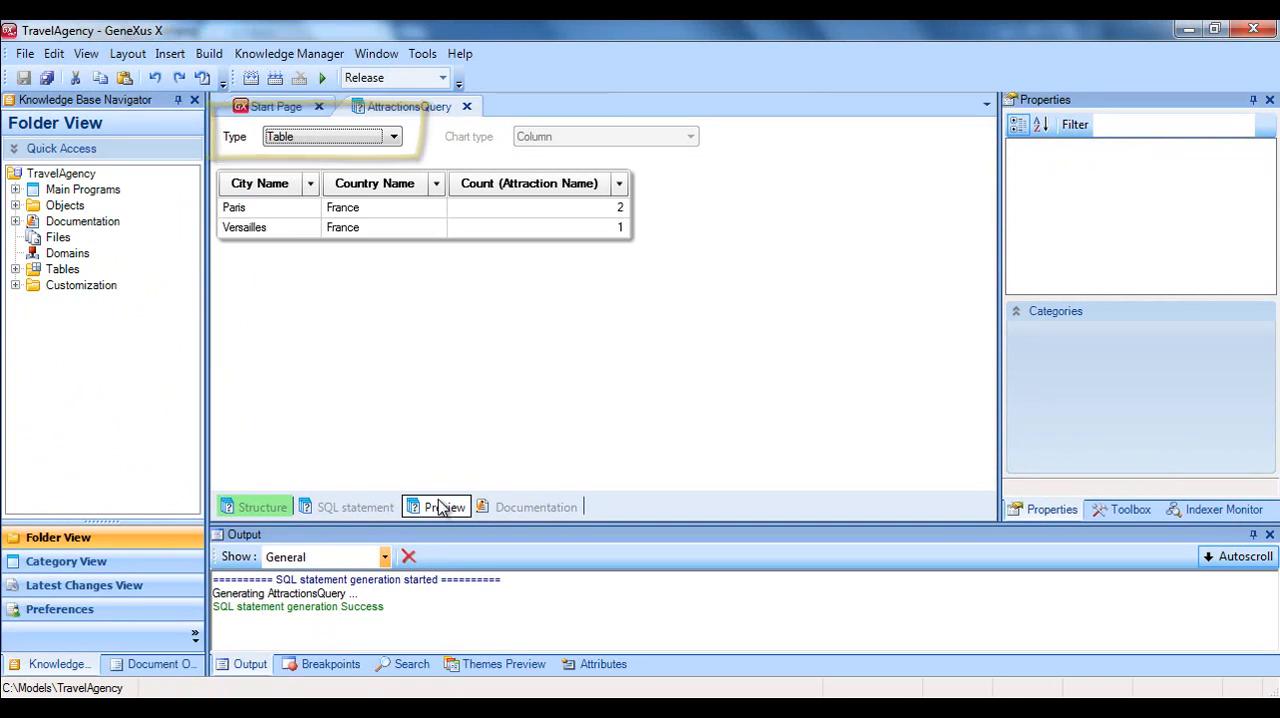
click(393, 137)
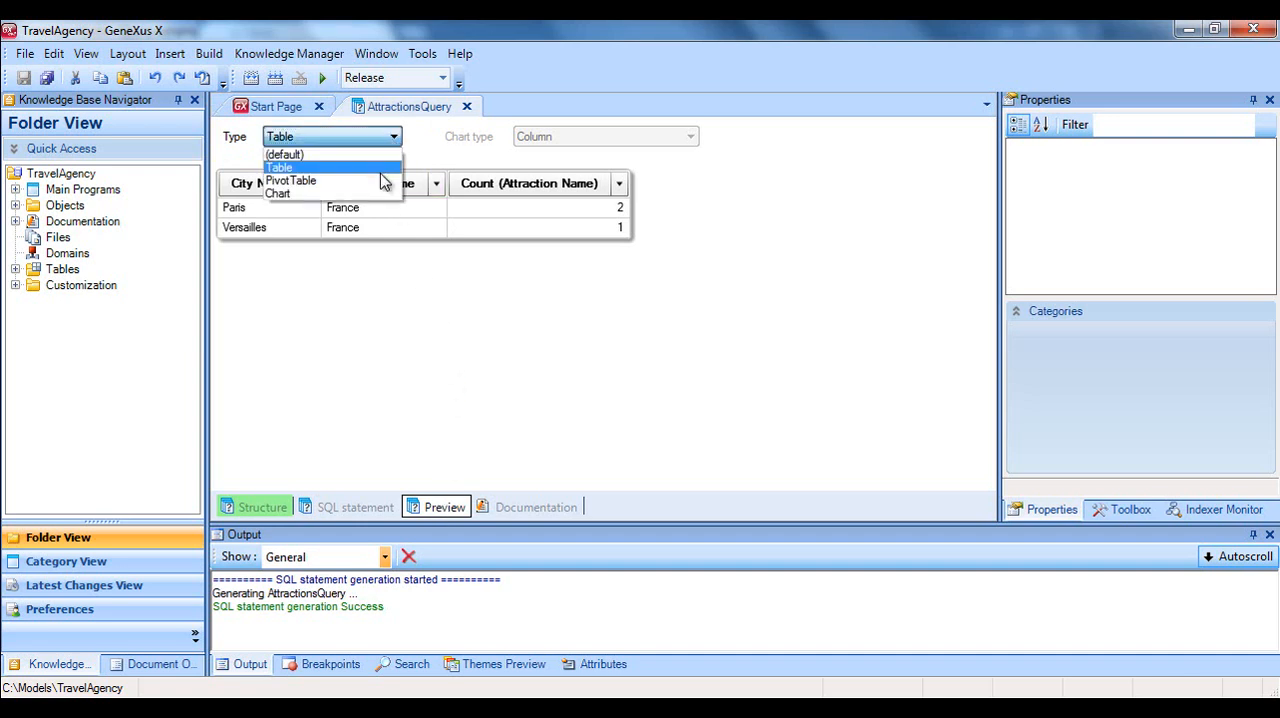
click(378, 177)
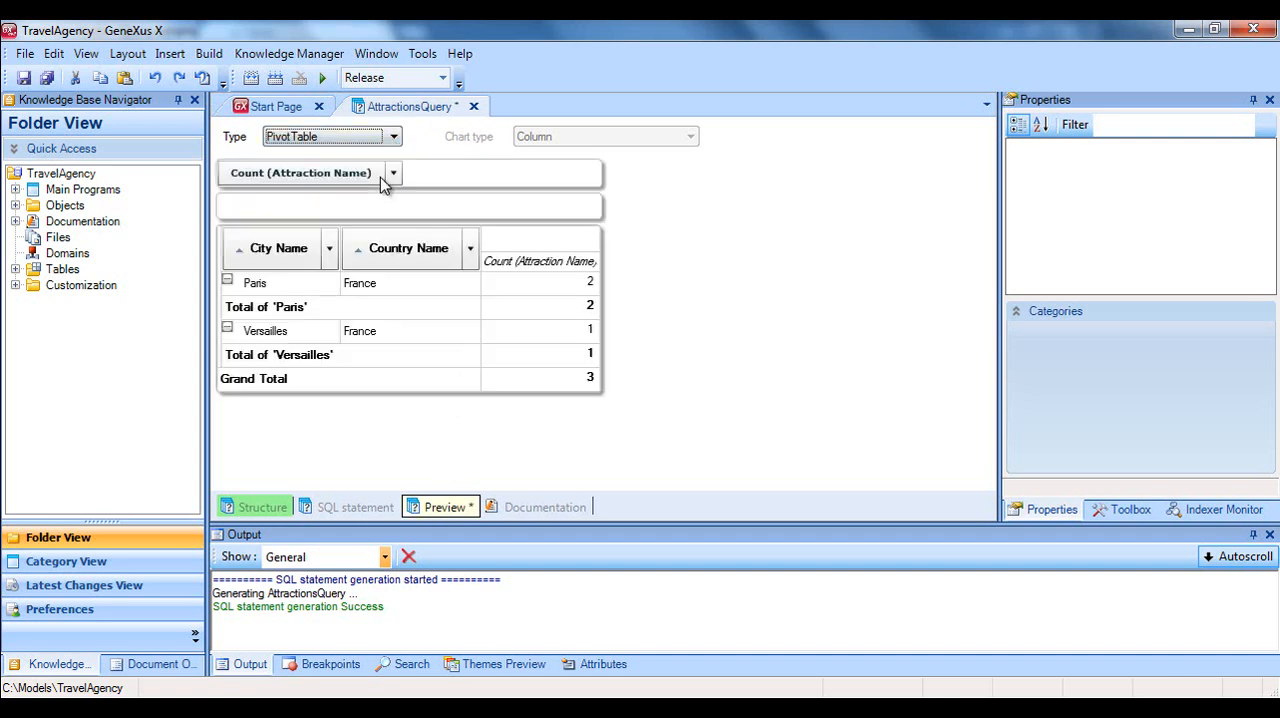
drag(294, 249, 482, 250)
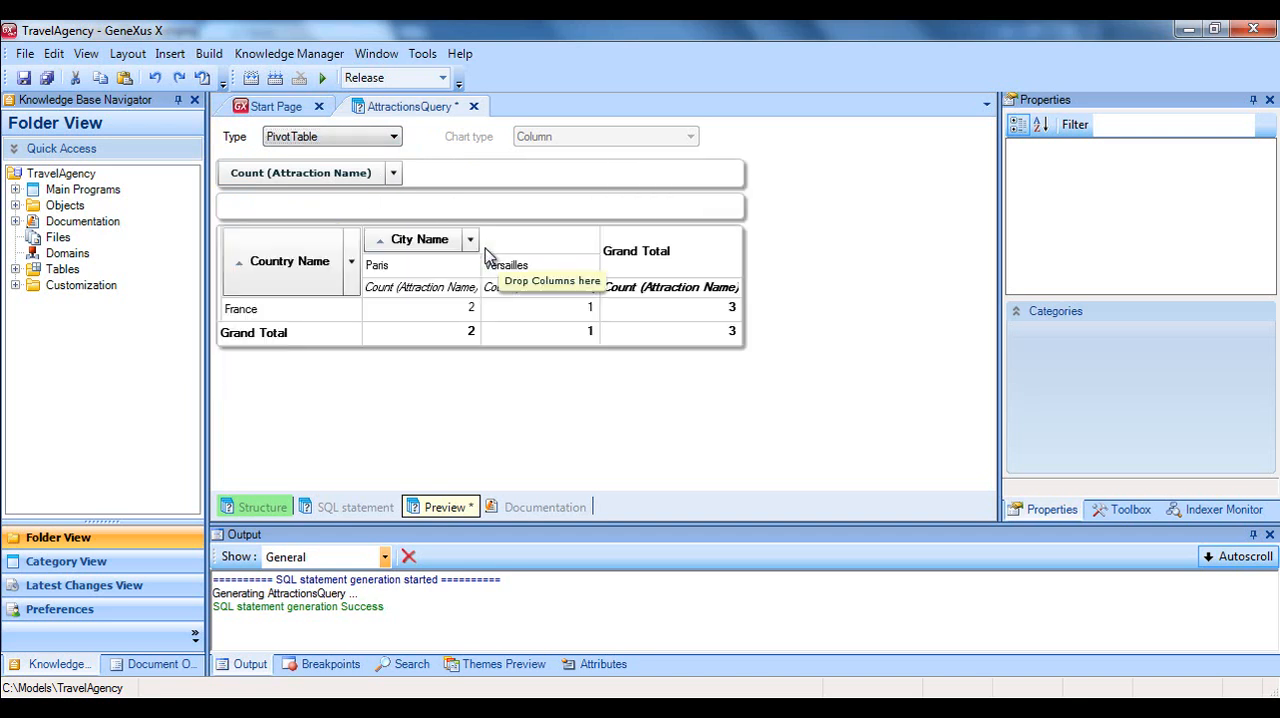
click(394, 136)
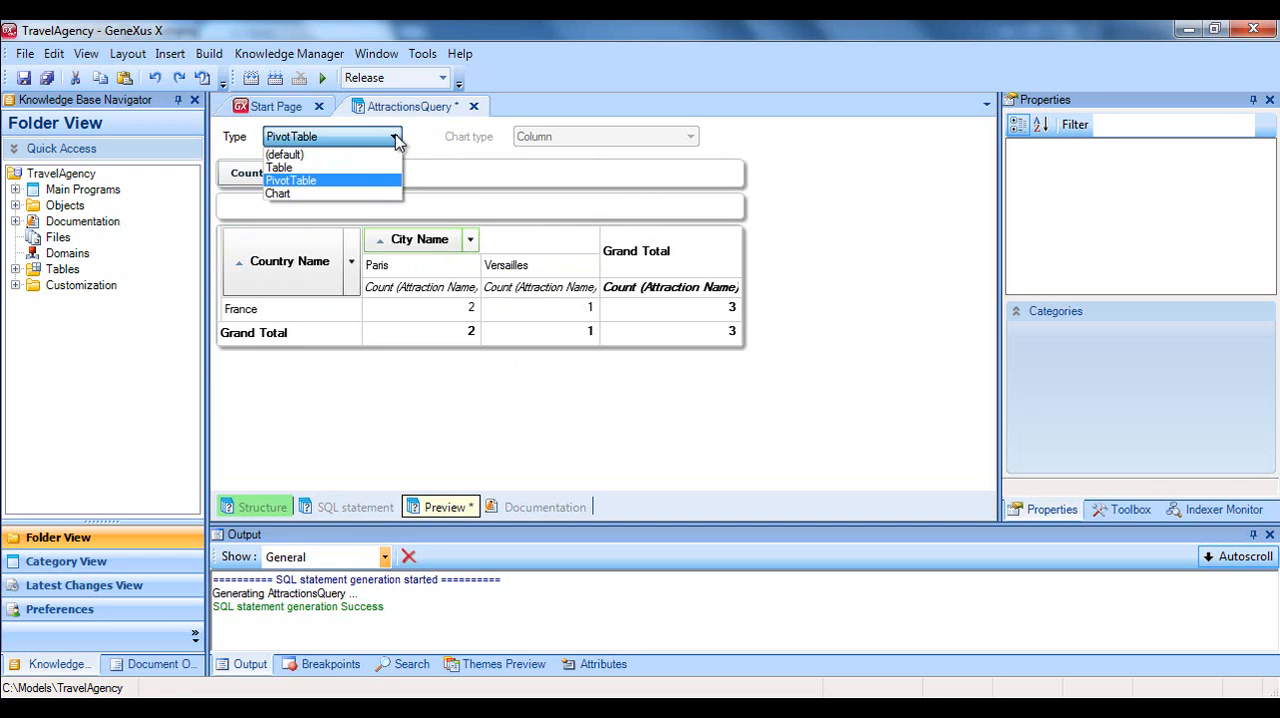
click(365, 194)
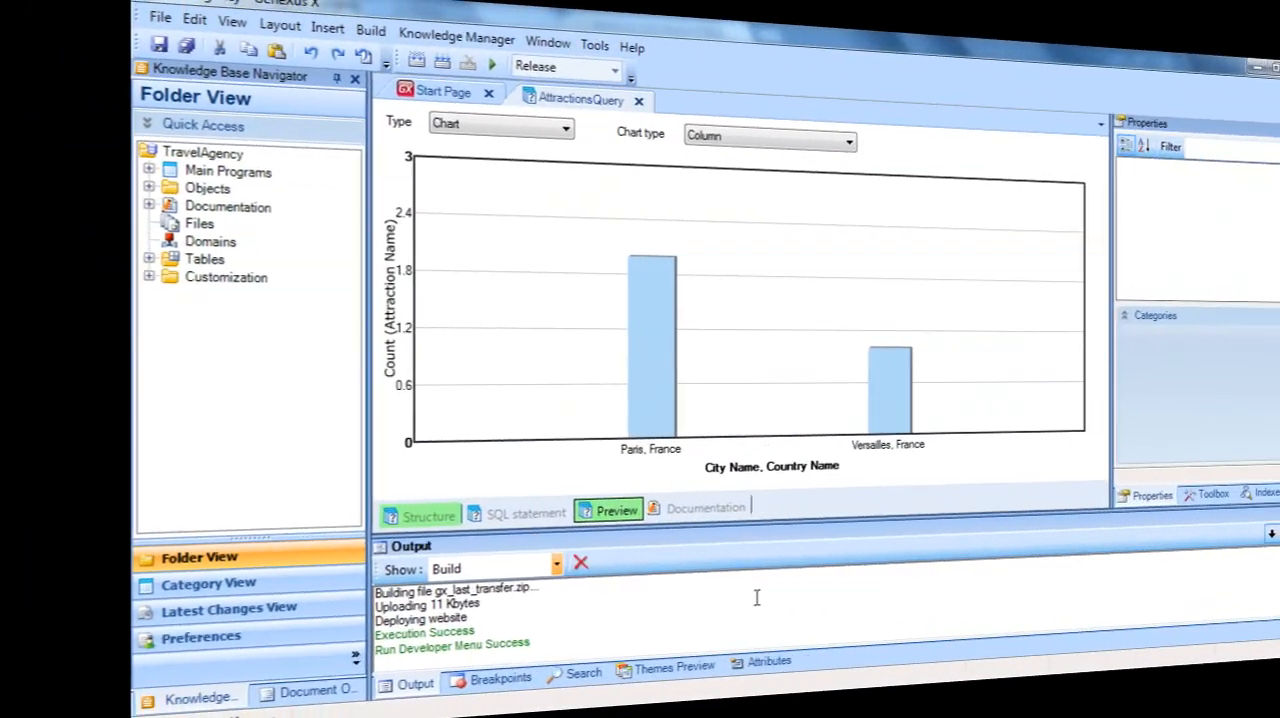
Create a new Web Panel object named WPQuery in the Objects folder.
key(ctrl+n)
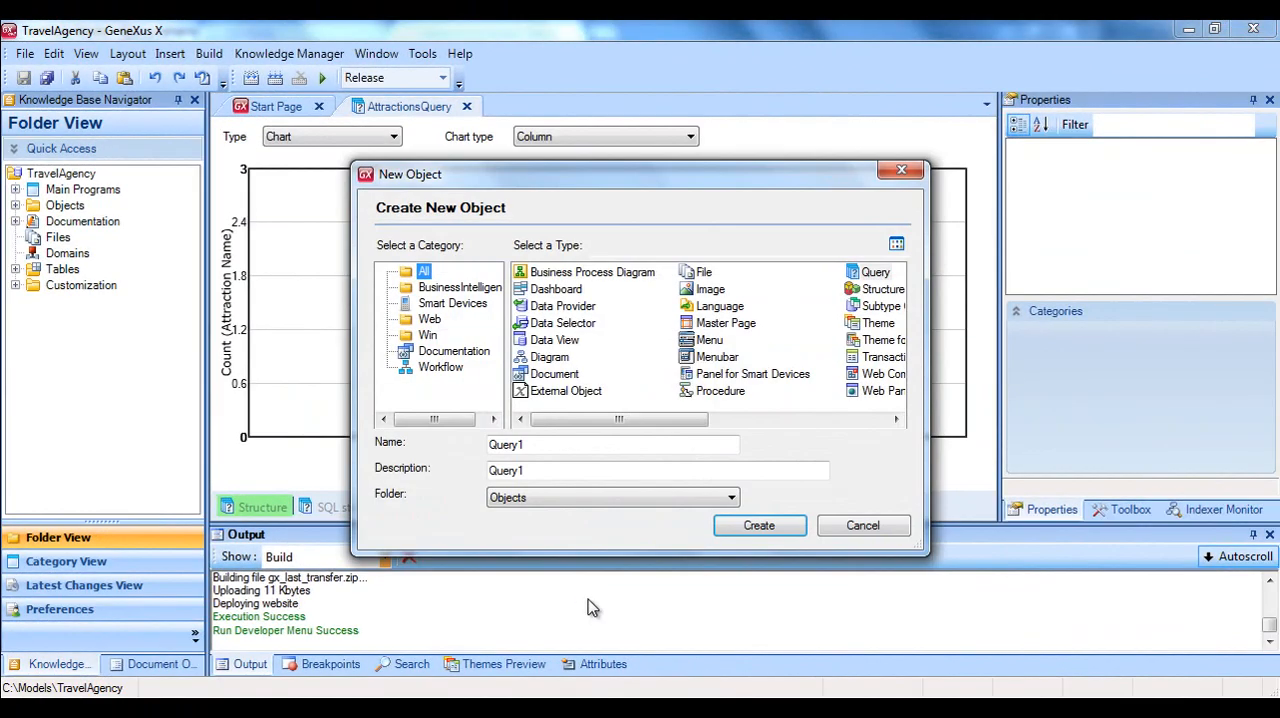
click(882, 390)
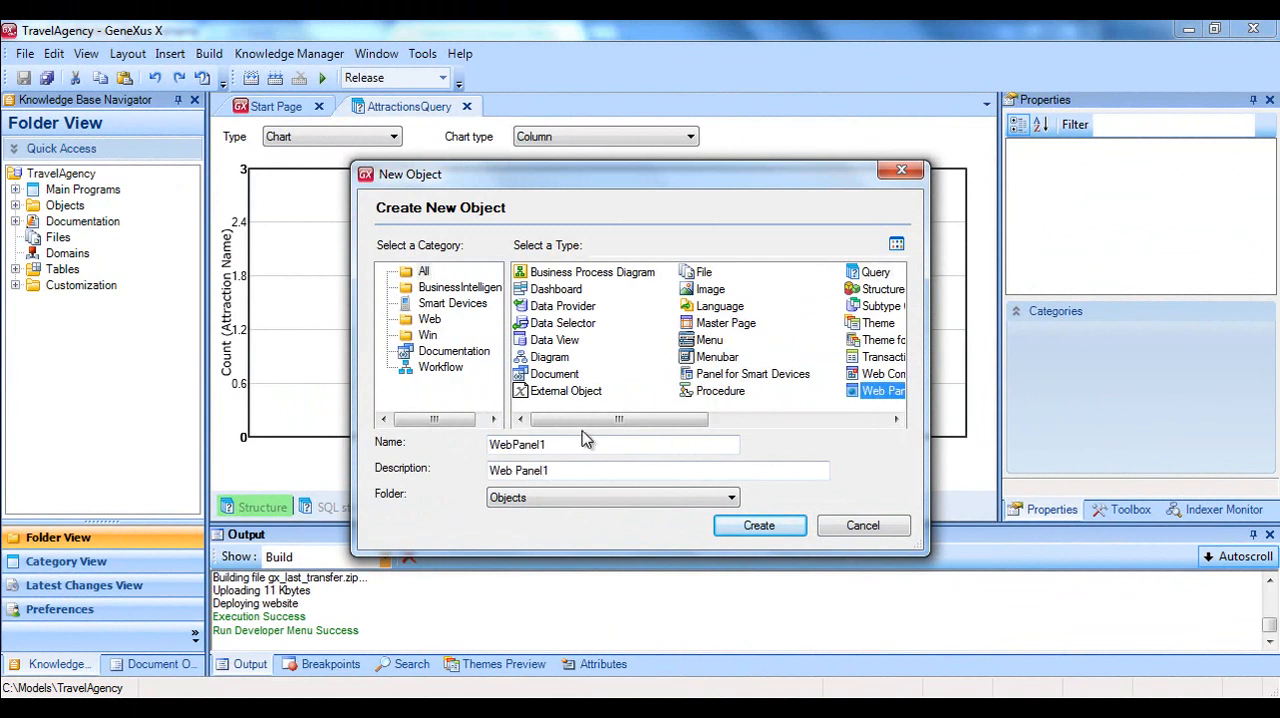
double_click(578, 444)
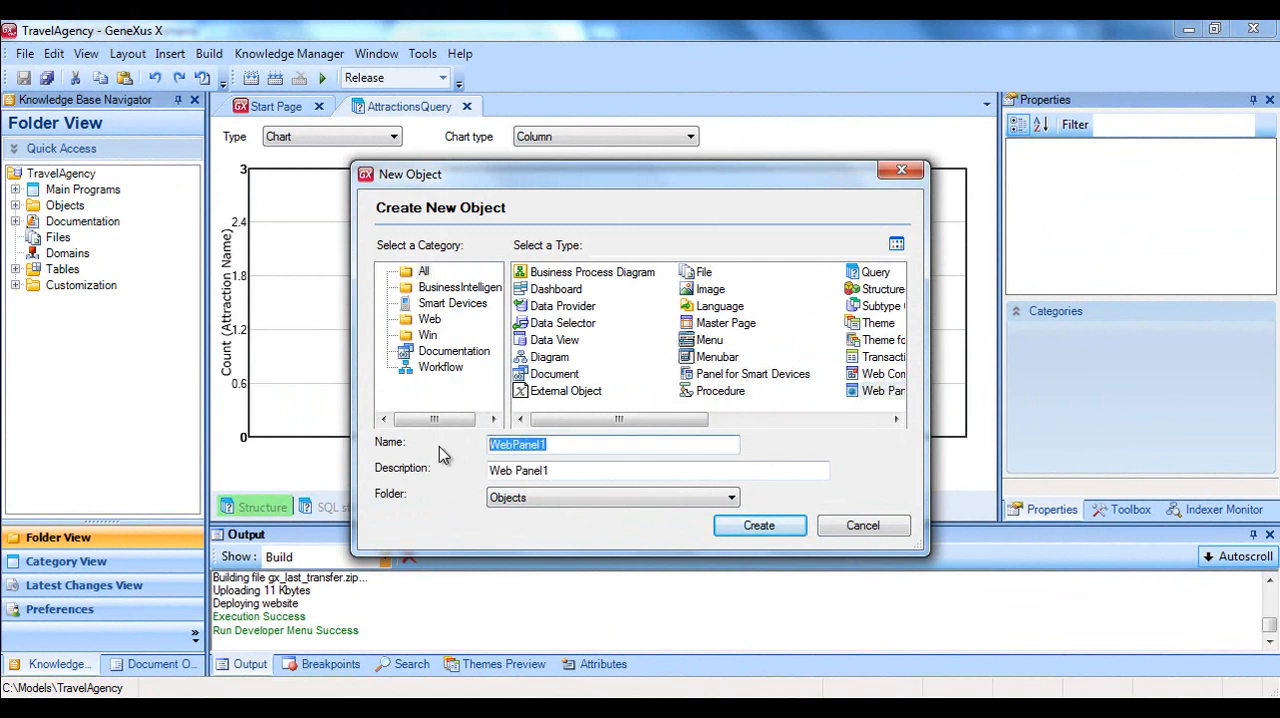
text(WPQuery)
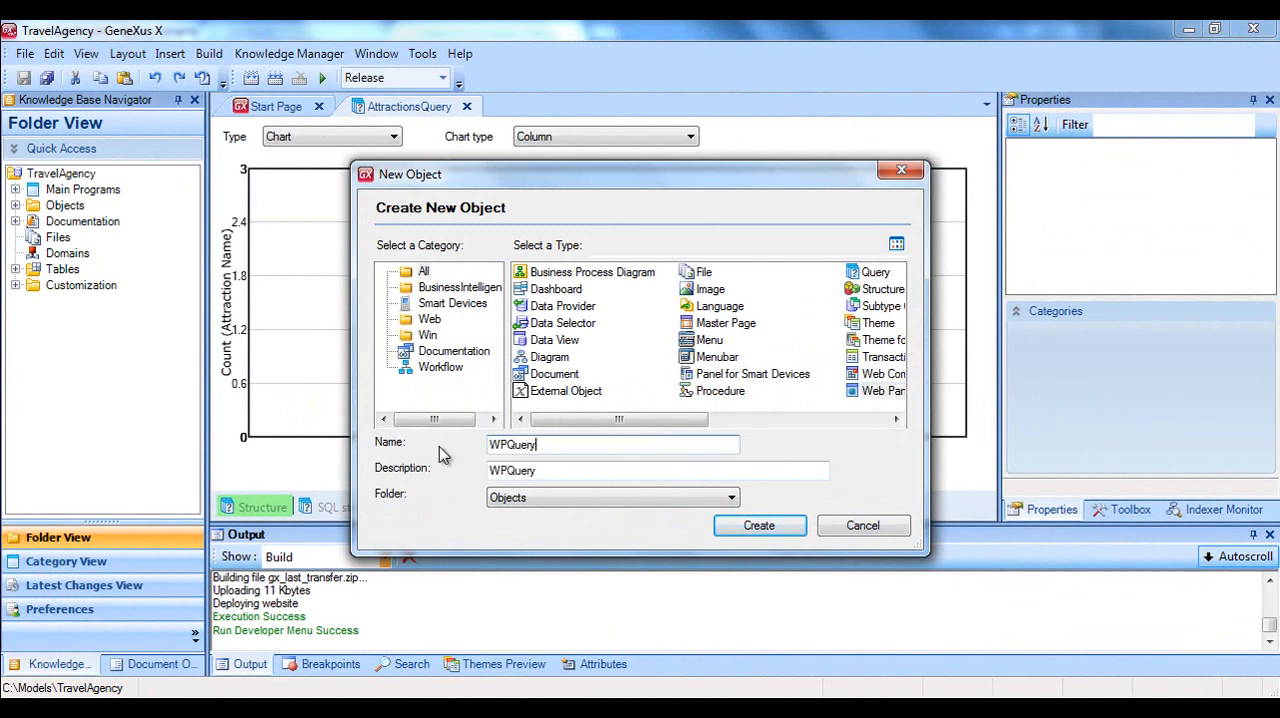
click(740, 524)
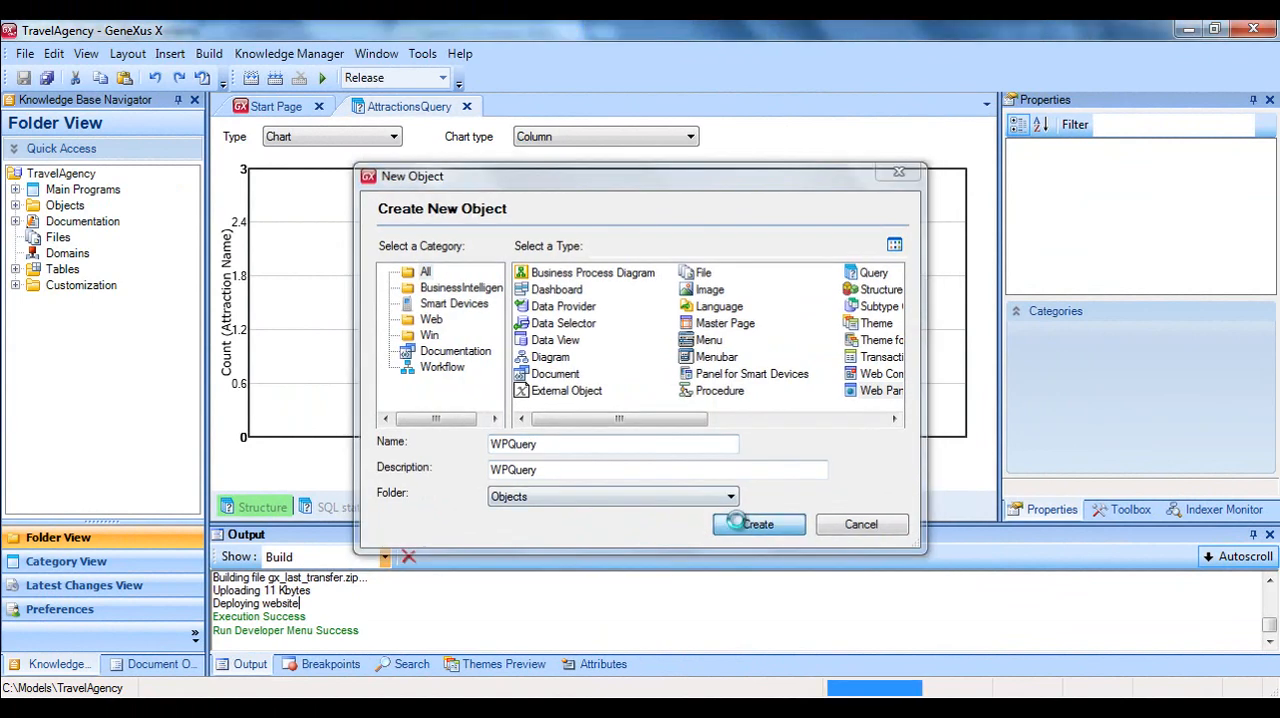
Place a QueryViewer extended control on the WPQuery web form.
click(1138, 510)
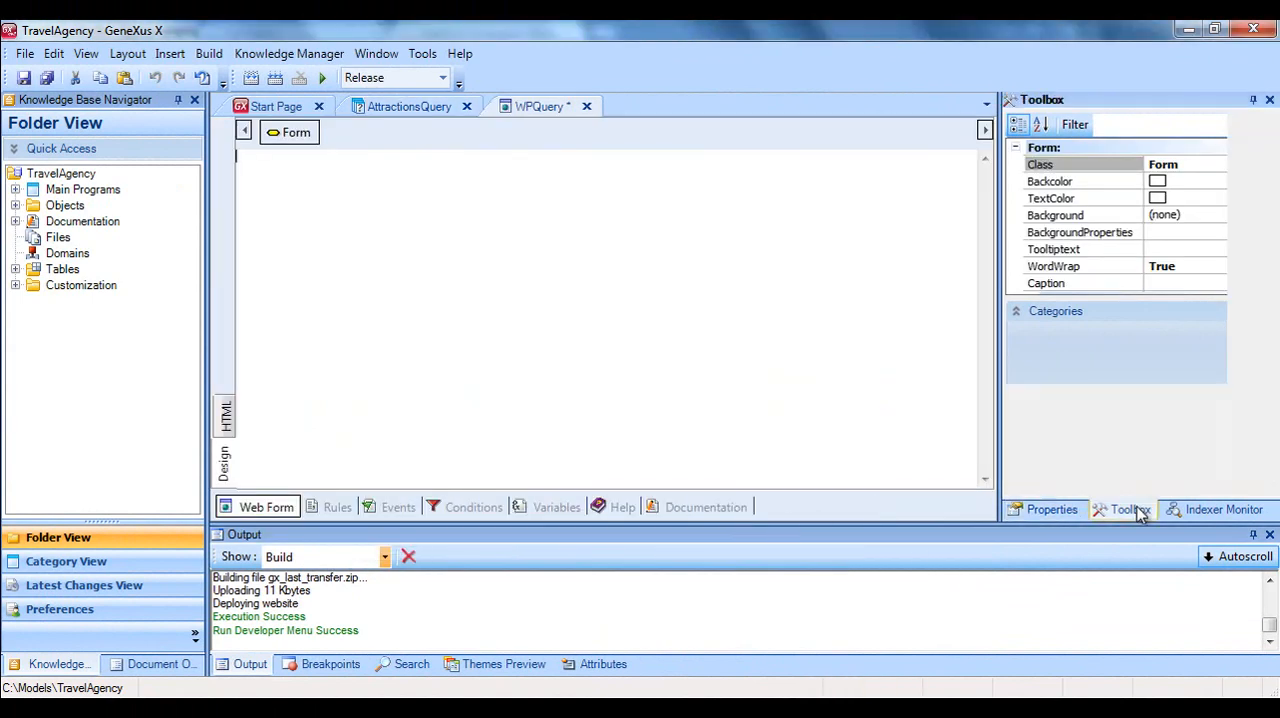
drag(1272, 265, 1274, 366)
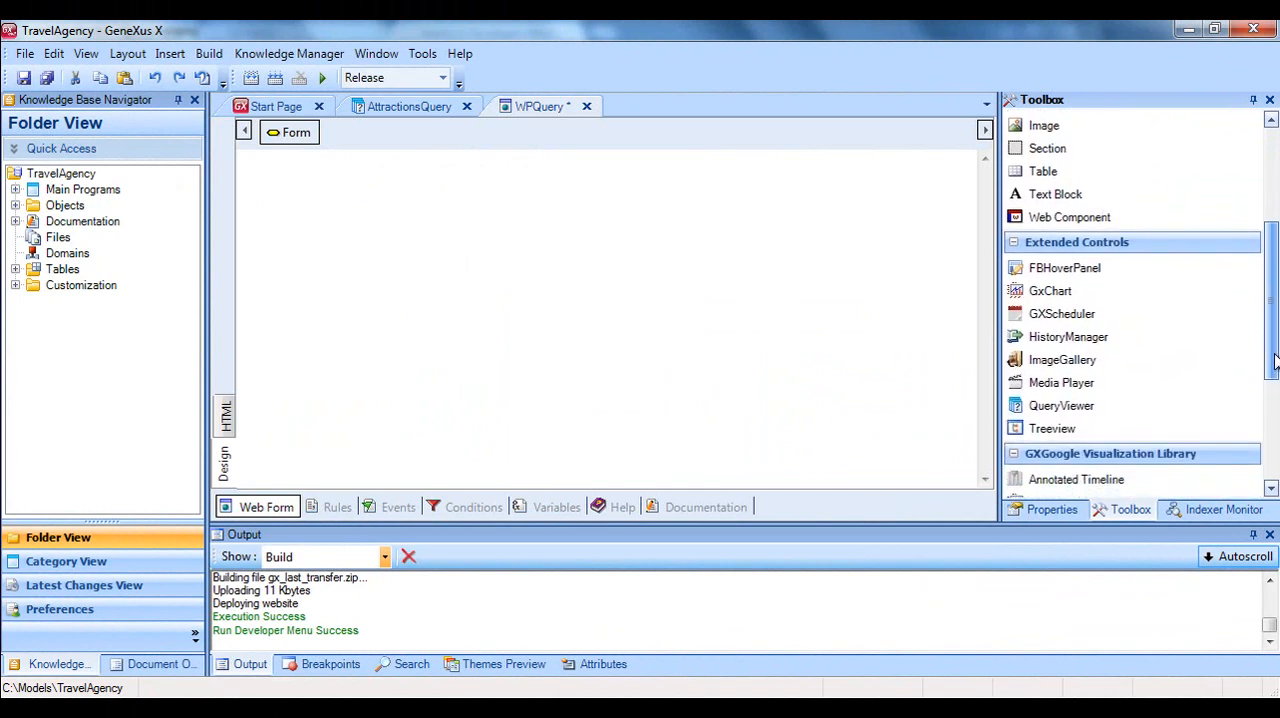
drag(1140, 394, 663, 309)
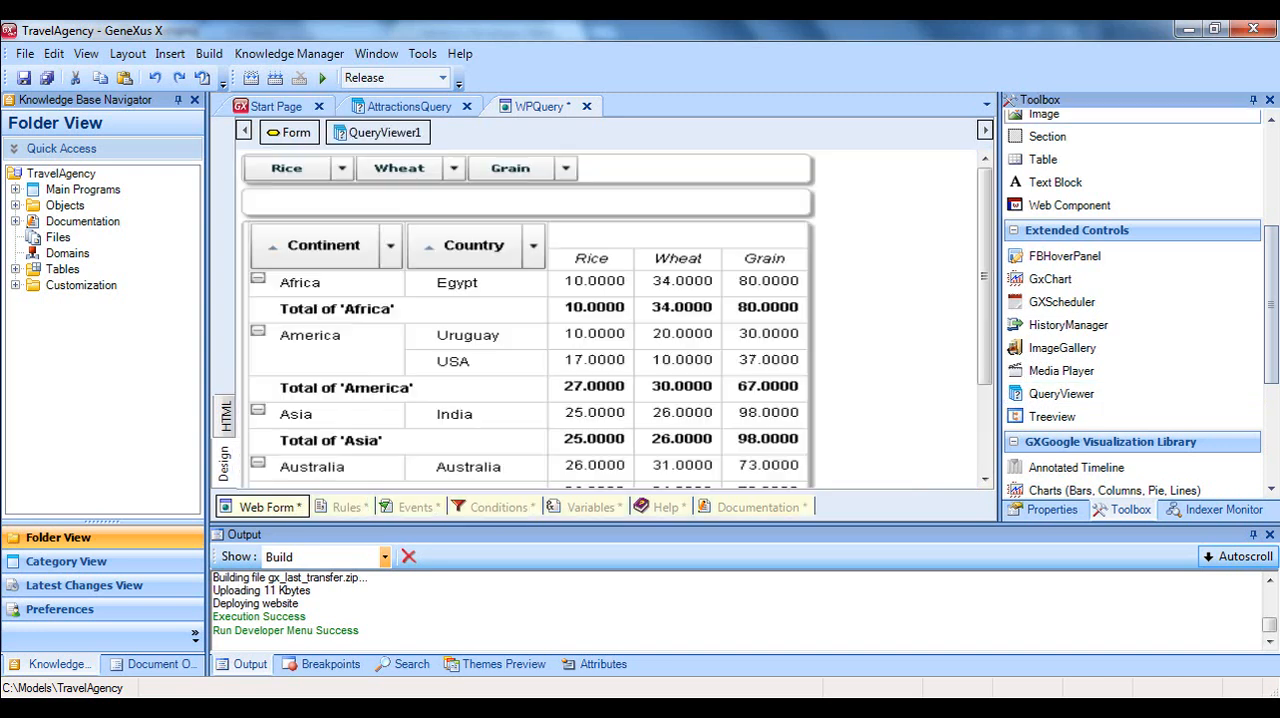
Bind the QueryViewer control's Object property to the AttractionsQuery query.
click(1017, 511)
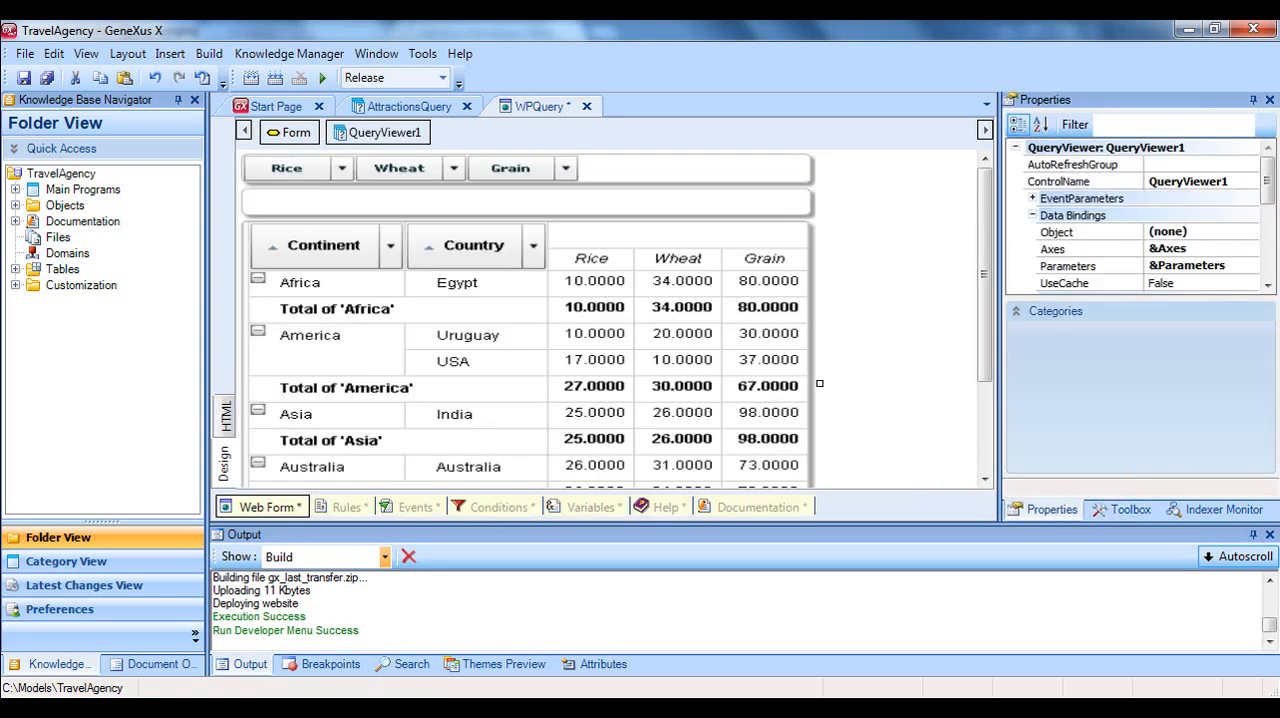
click(1242, 240)
click(1249, 233)
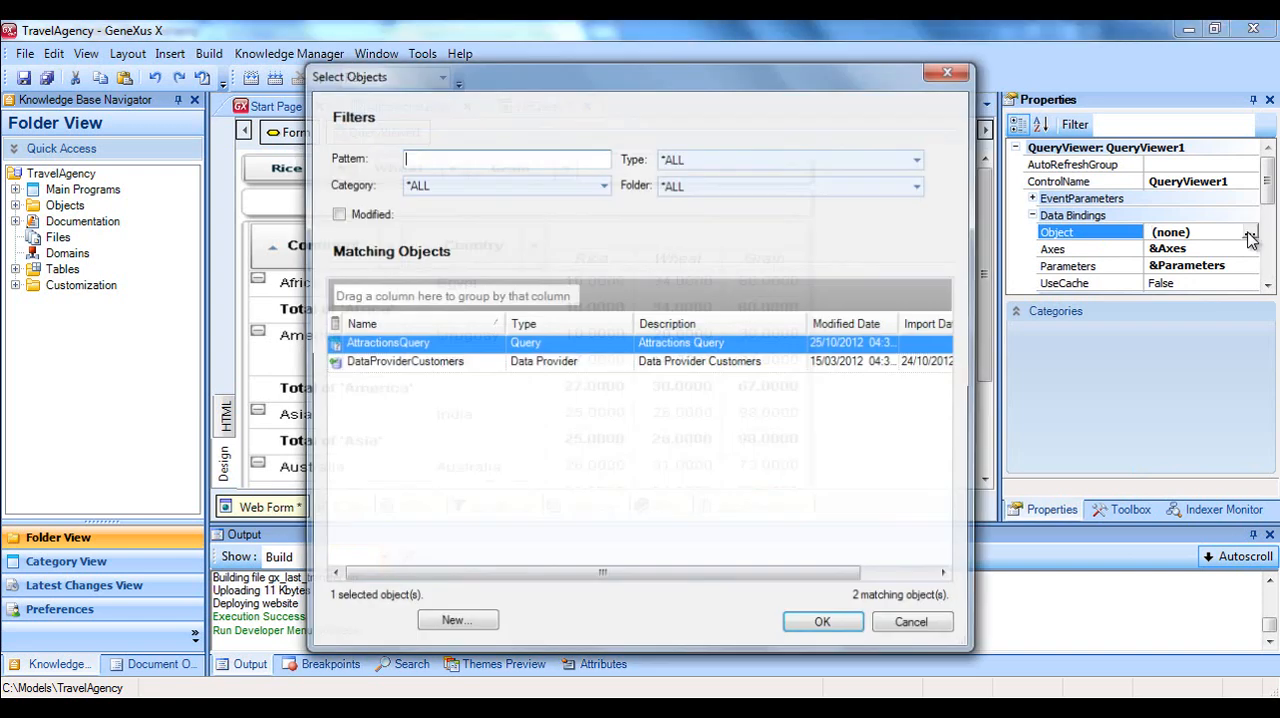
double_click(474, 343)
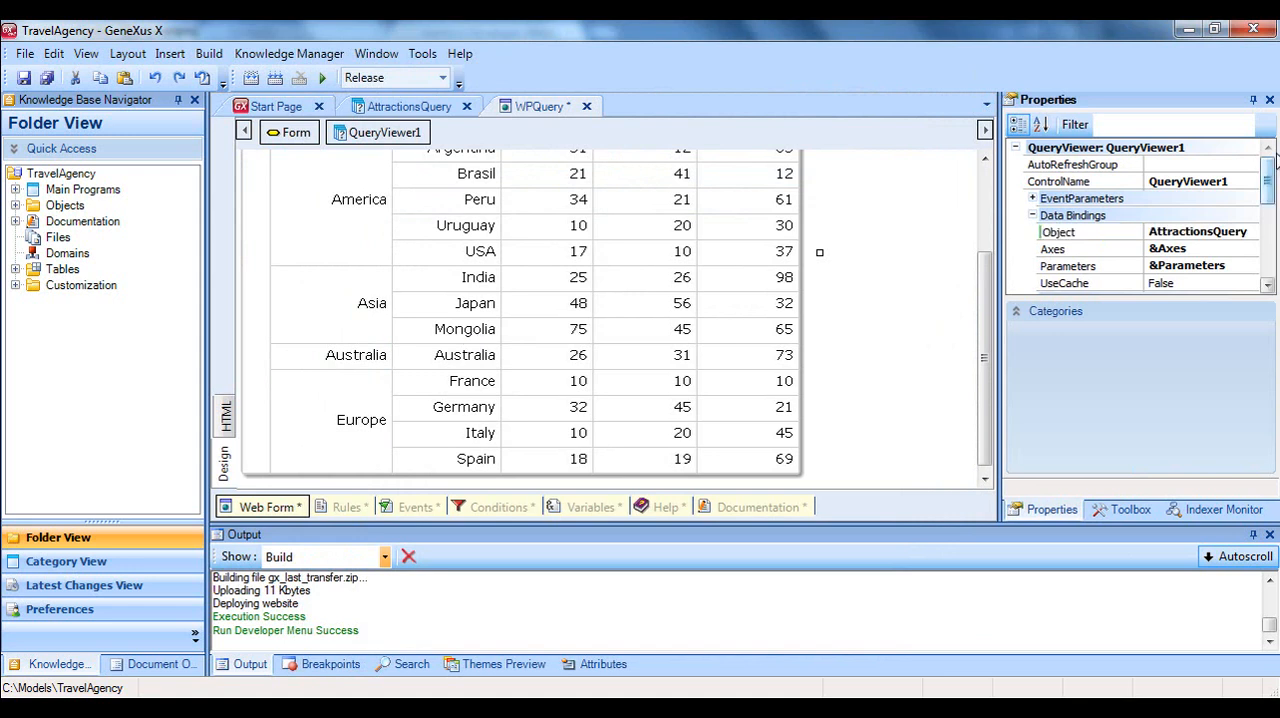
Set the QueryViewer's output Type to Chart with Column as the ChartType.
drag(1268, 174, 1272, 265)
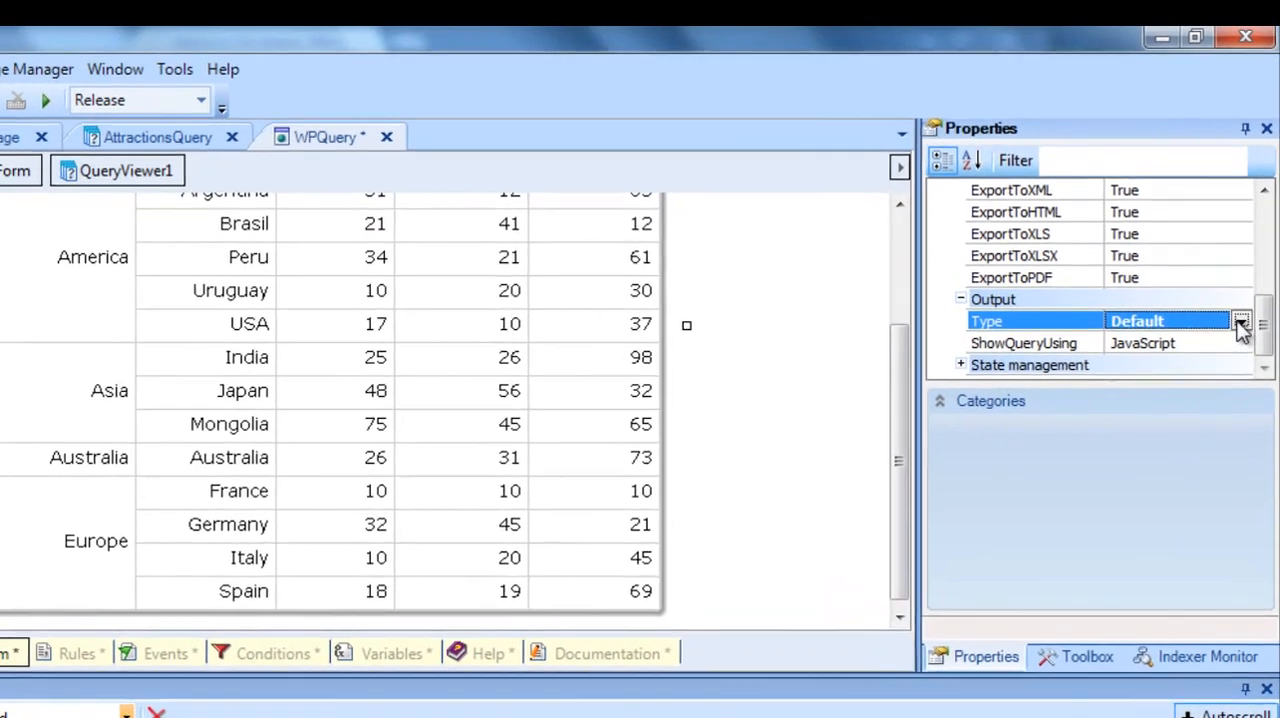
click(1245, 287)
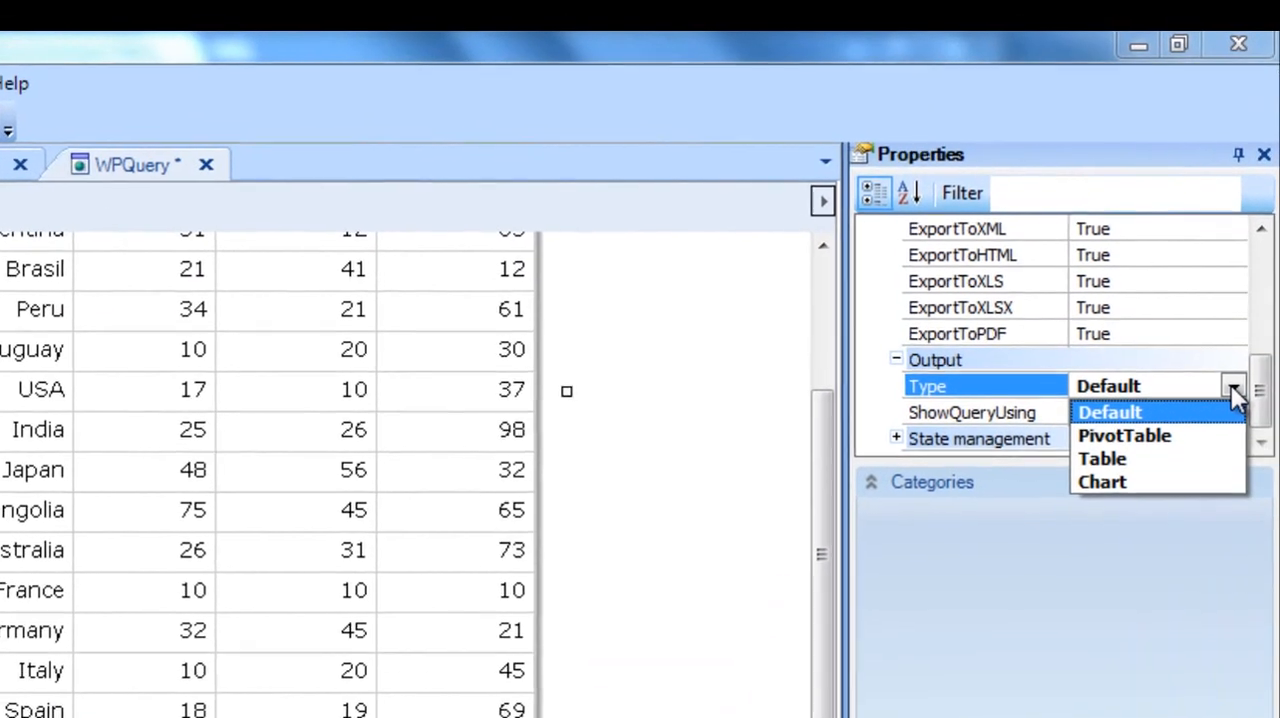
click(1194, 487)
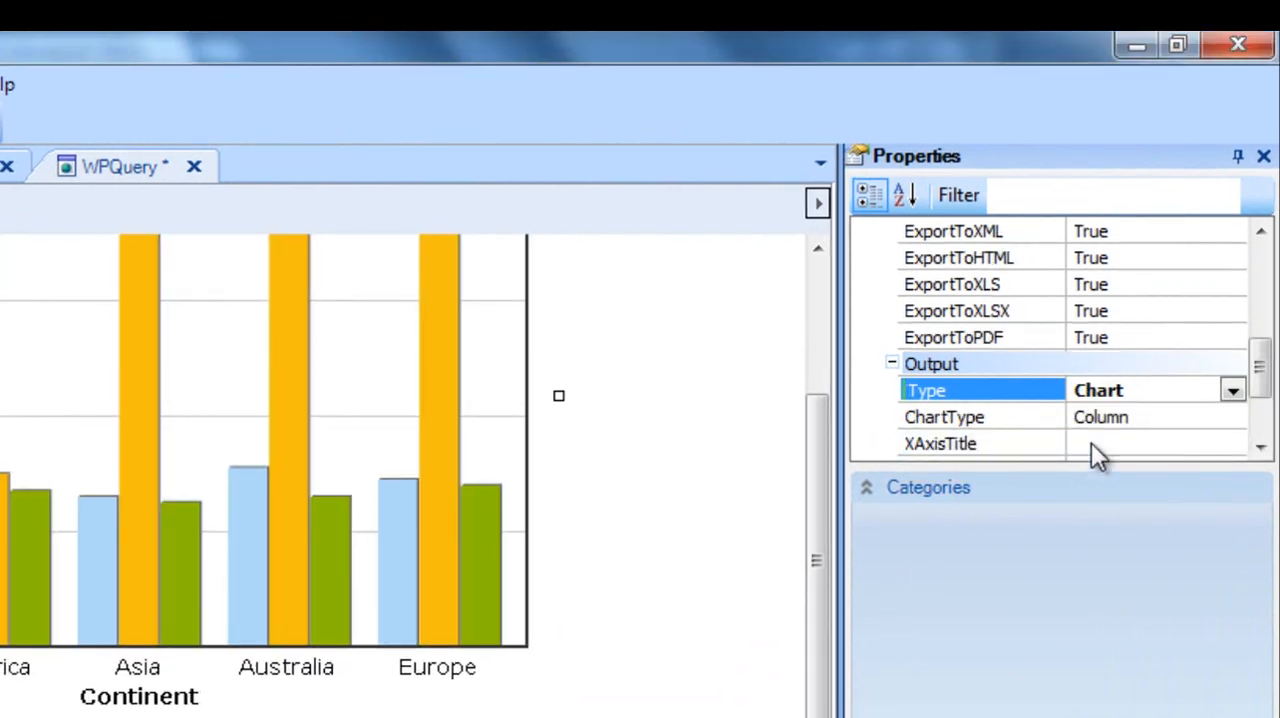
click(1228, 420)
click(1231, 418)
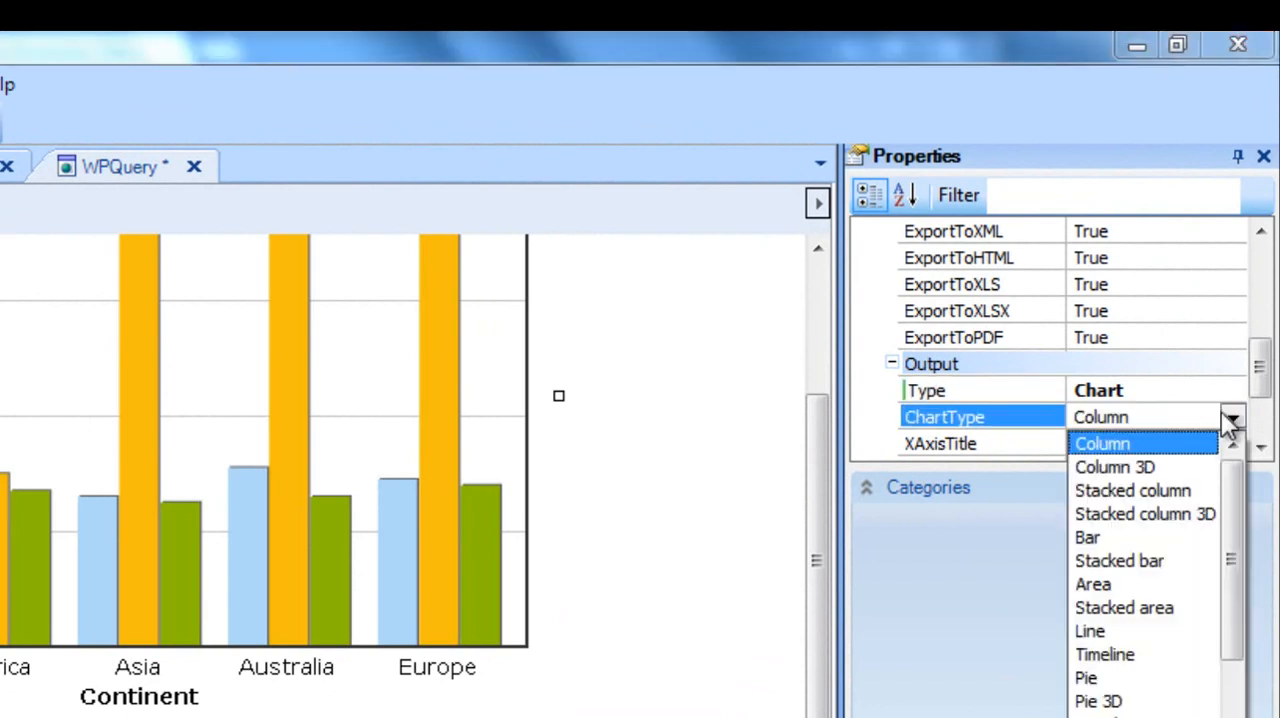
click(1120, 445)
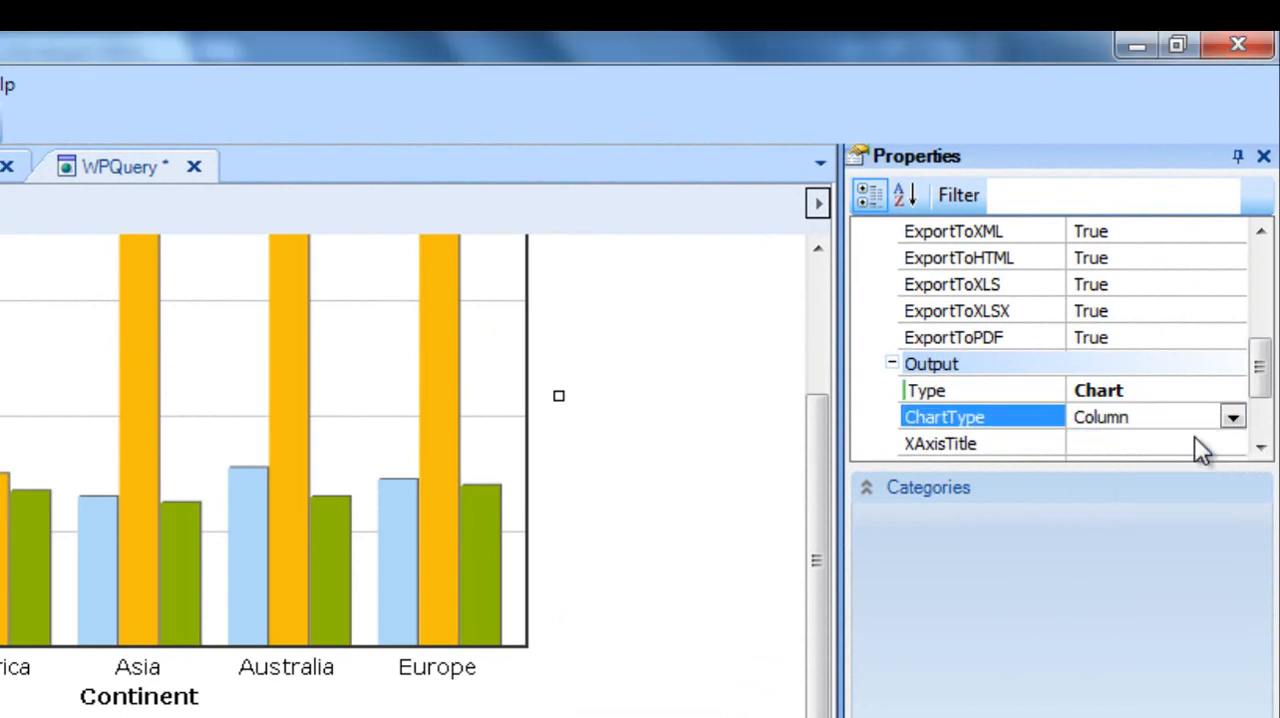
Set the chart's XAxisTitle to "Cities" and YAxisTitle to "Attractions Quantity", and save WPQuery.
click(1139, 444)
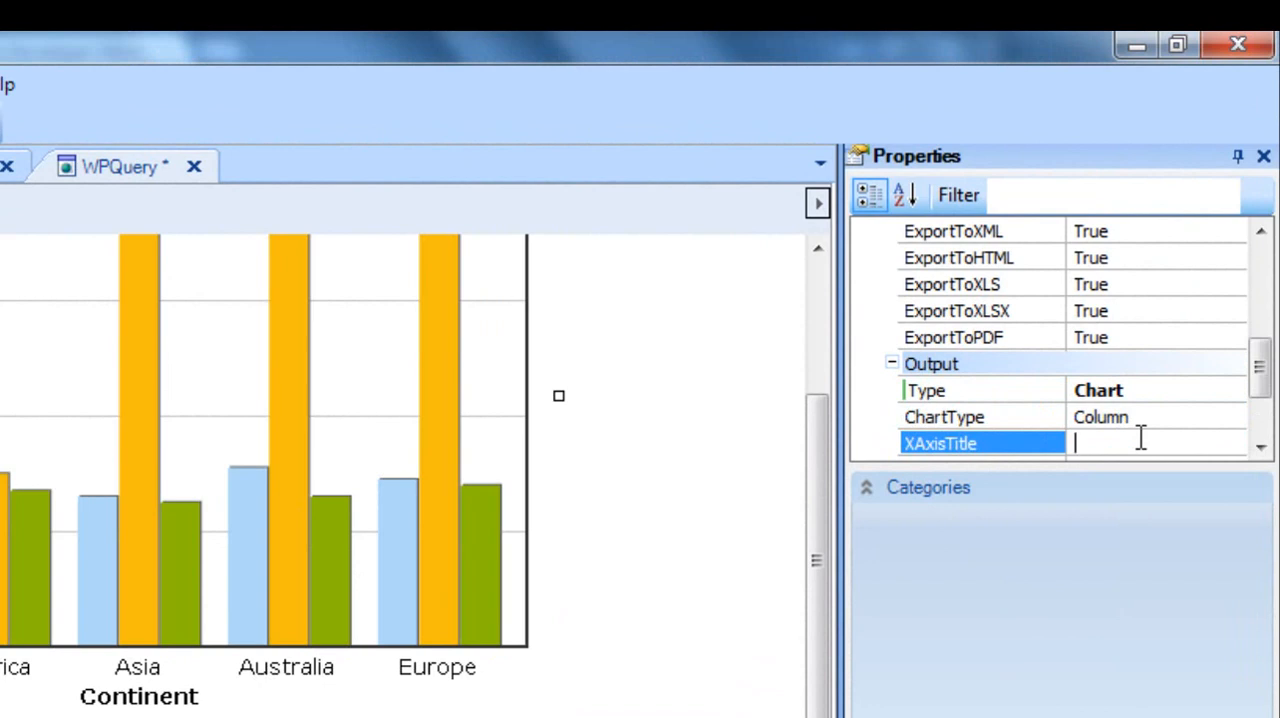
text(Cities)
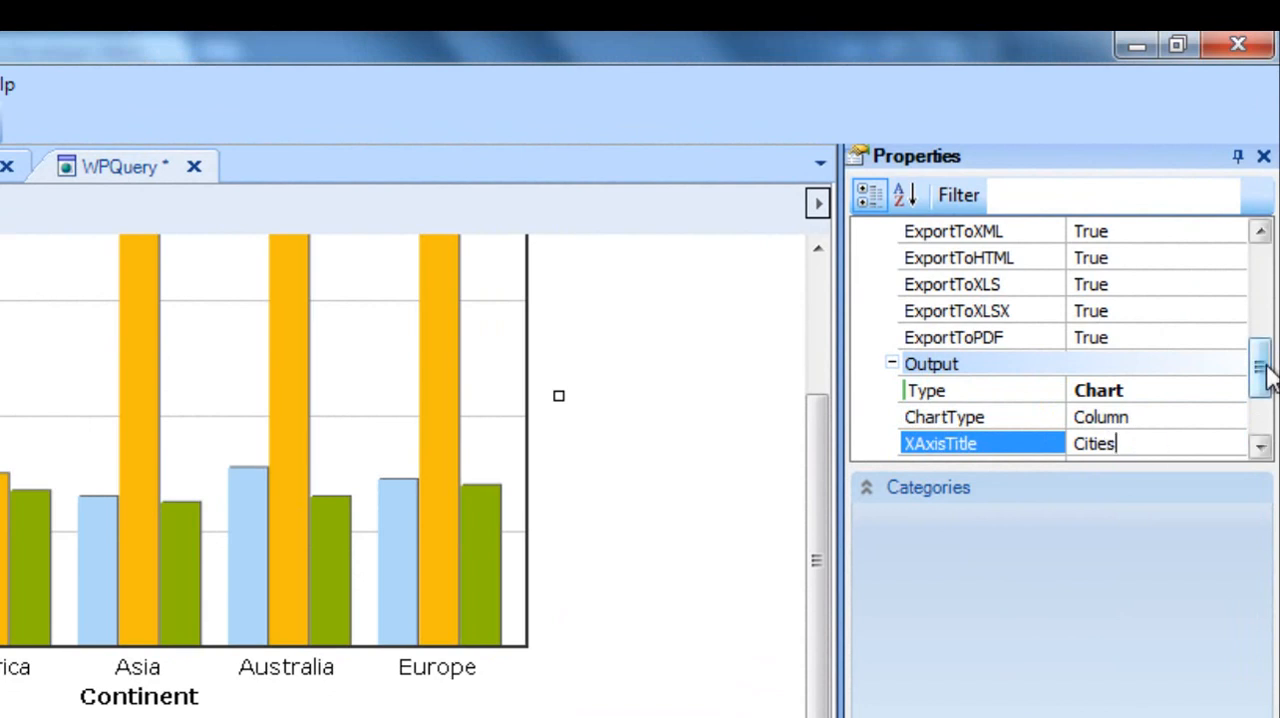
drag(1260, 369, 1260, 393)
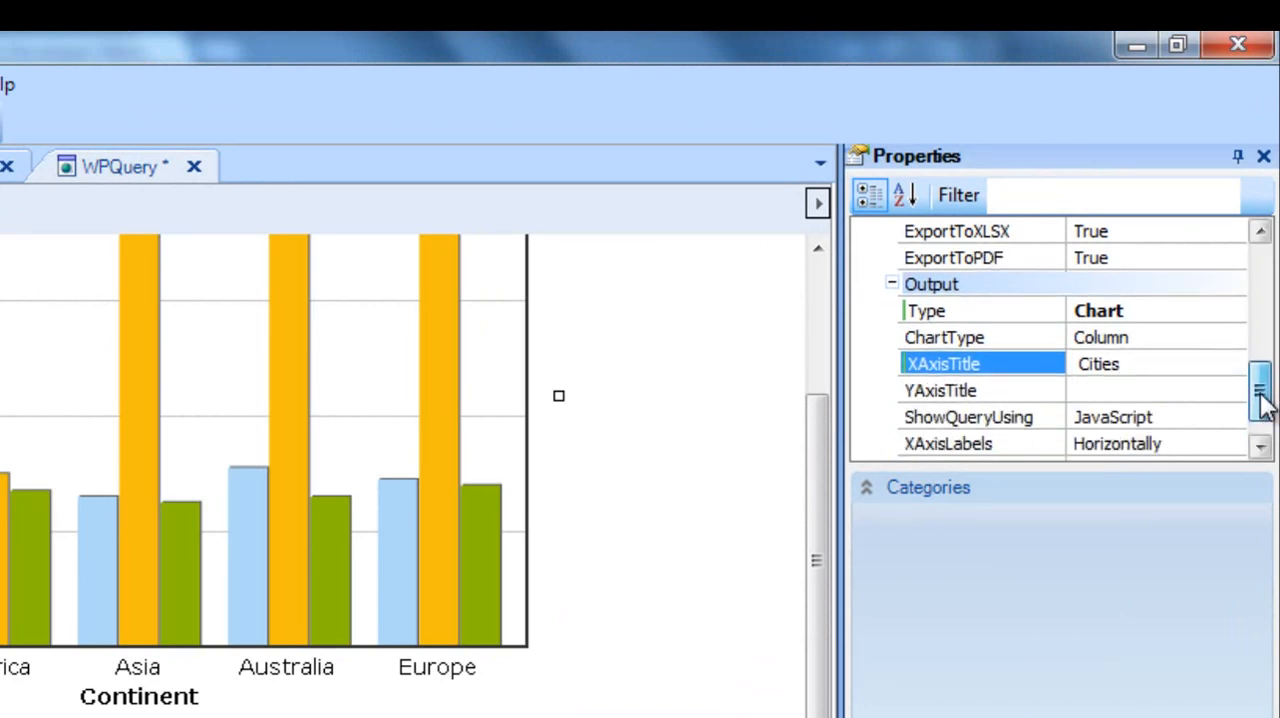
click(1134, 389)
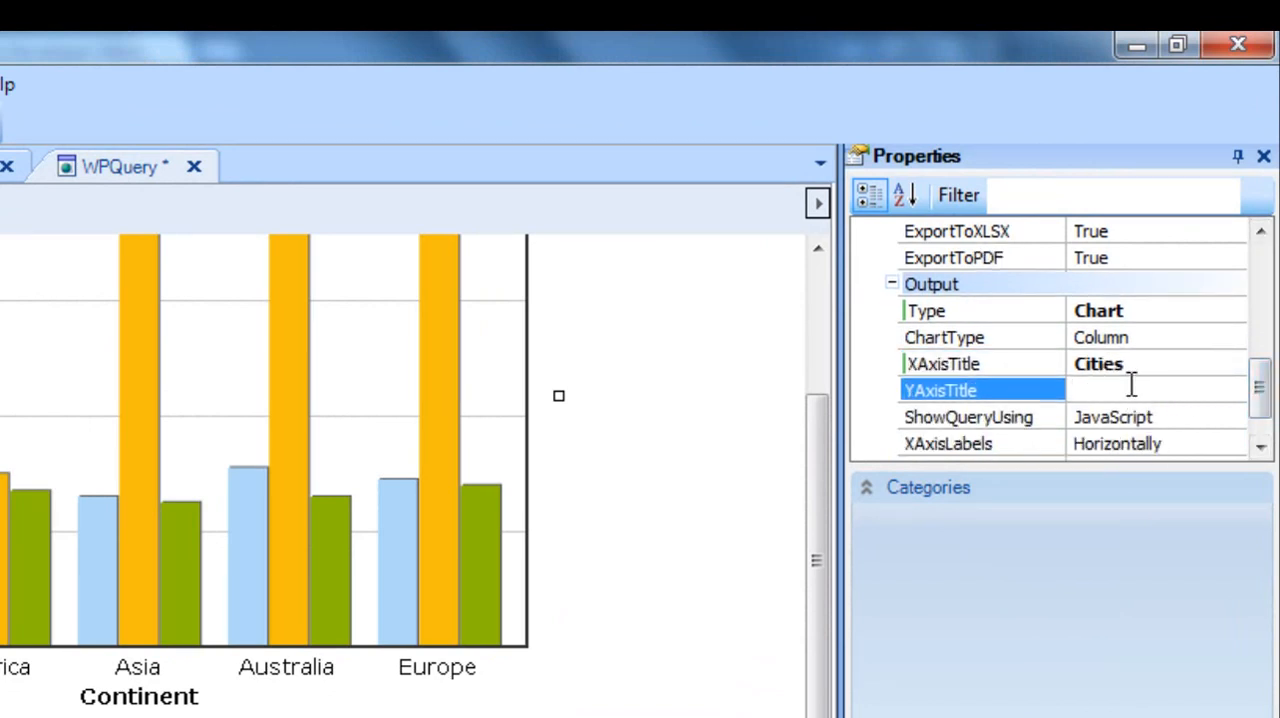
text(Attractions Quantit)
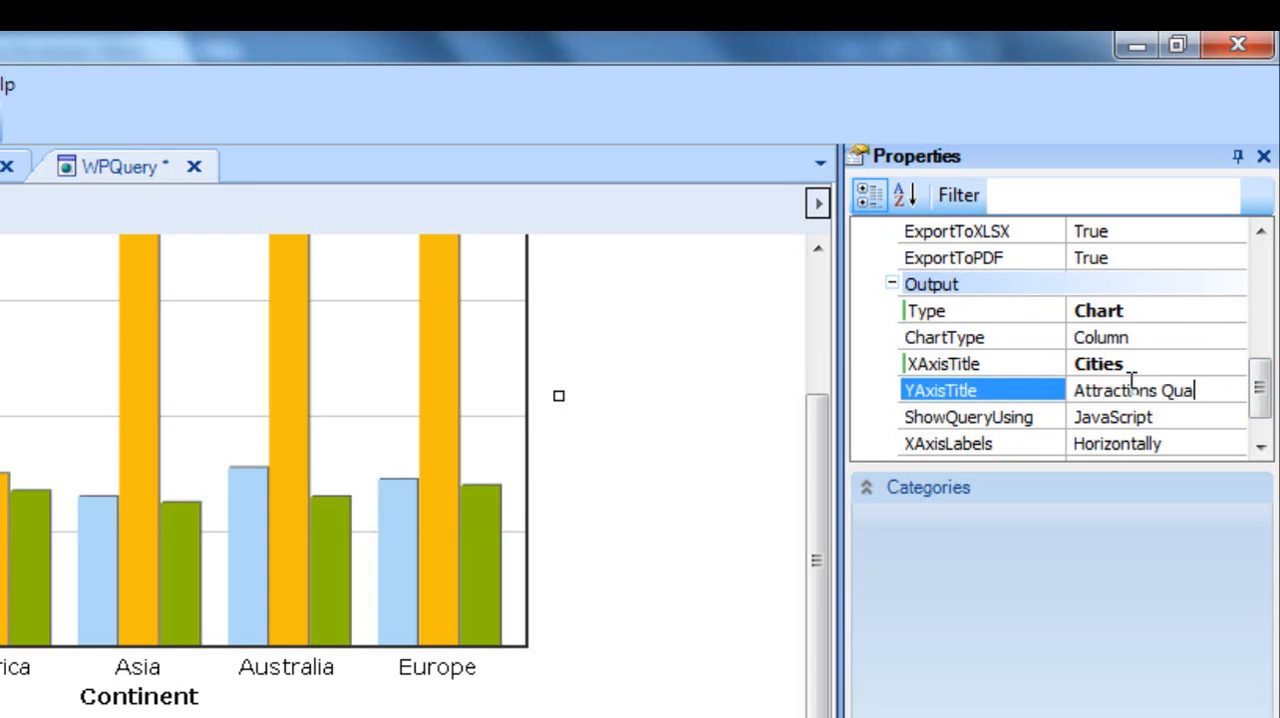
text(y)
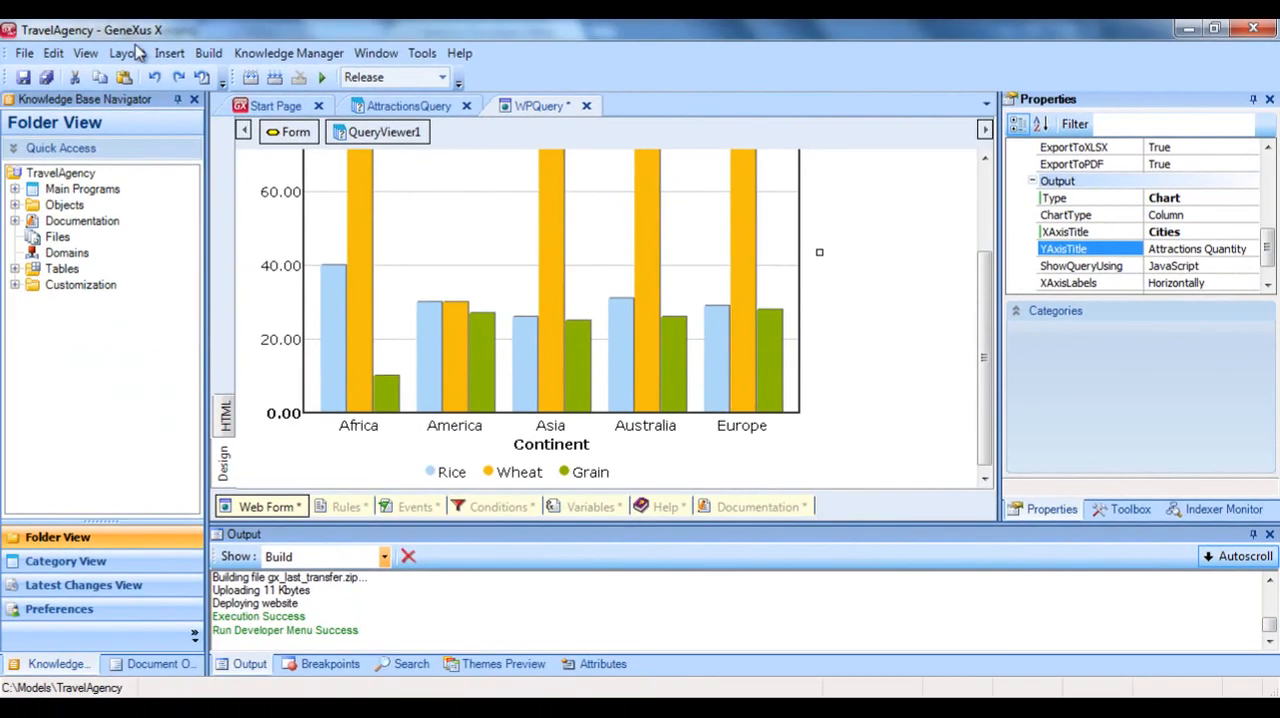
click(22, 78)
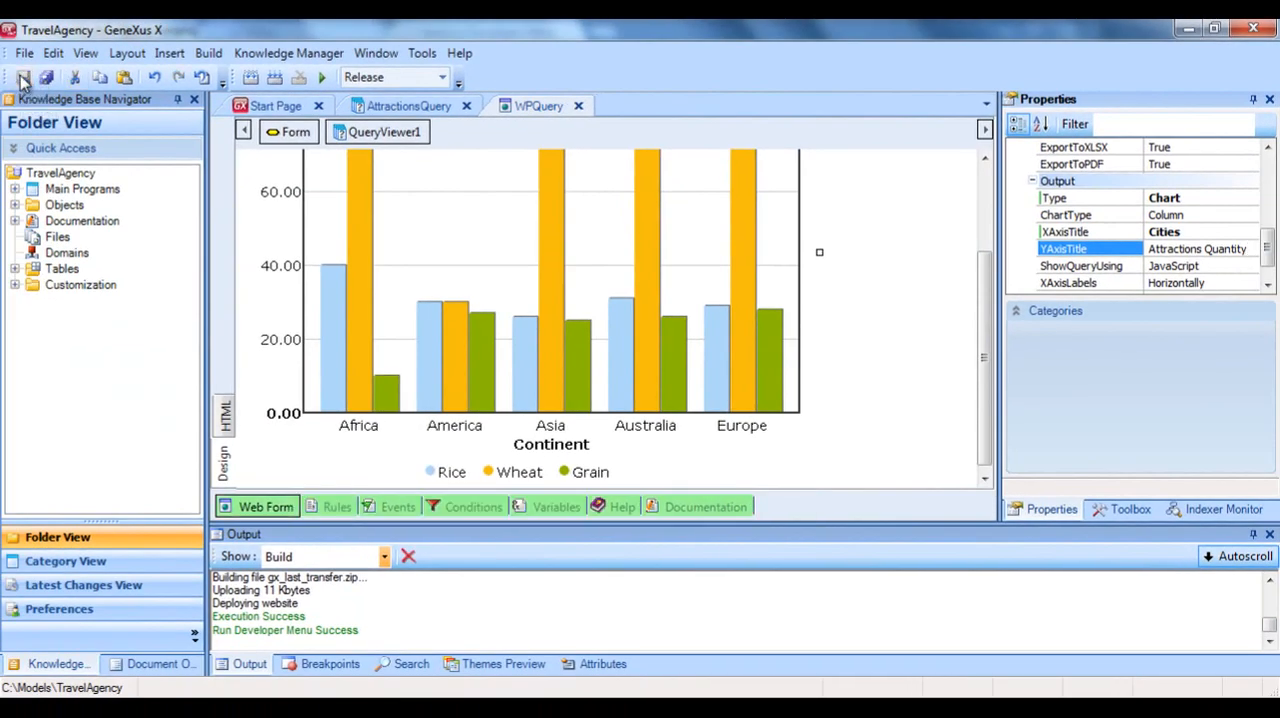
Open WPQuery from the GeneXus Developer Menu in the browser and inspect the Paris and Versailles bars of the chart.
click(577, 617)
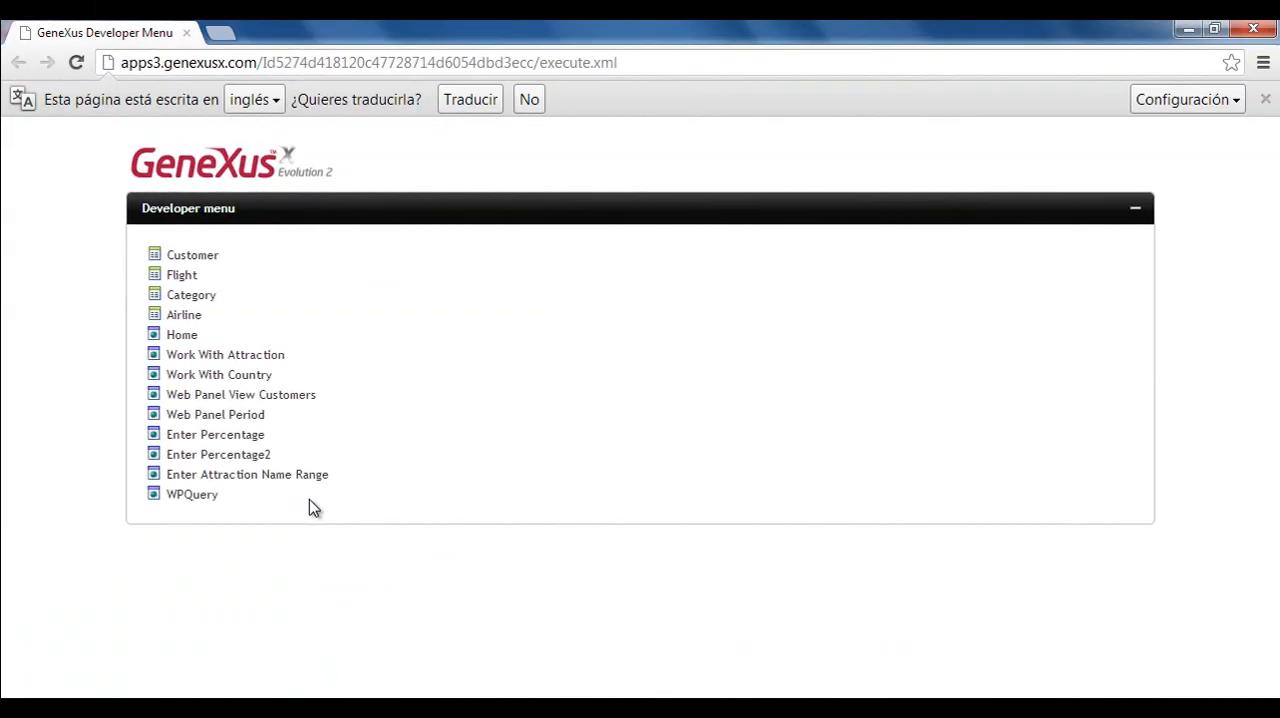
click(204, 498)
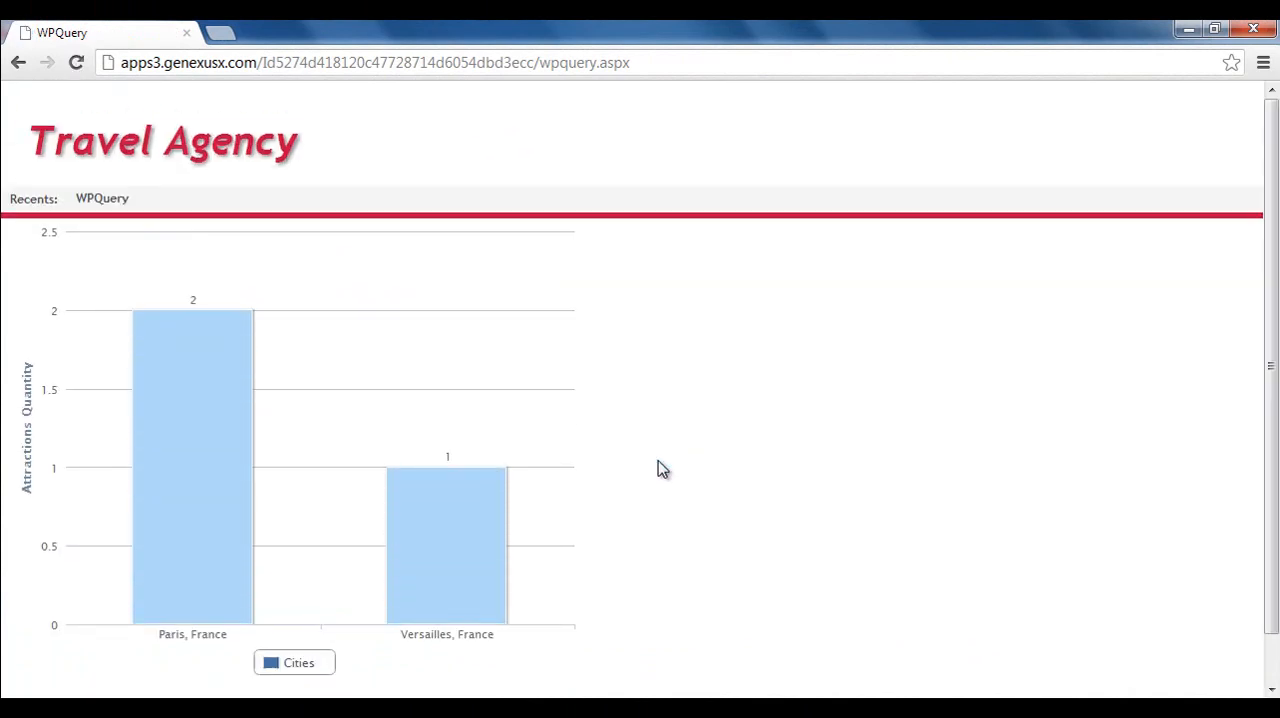
mouse_move(233, 413)
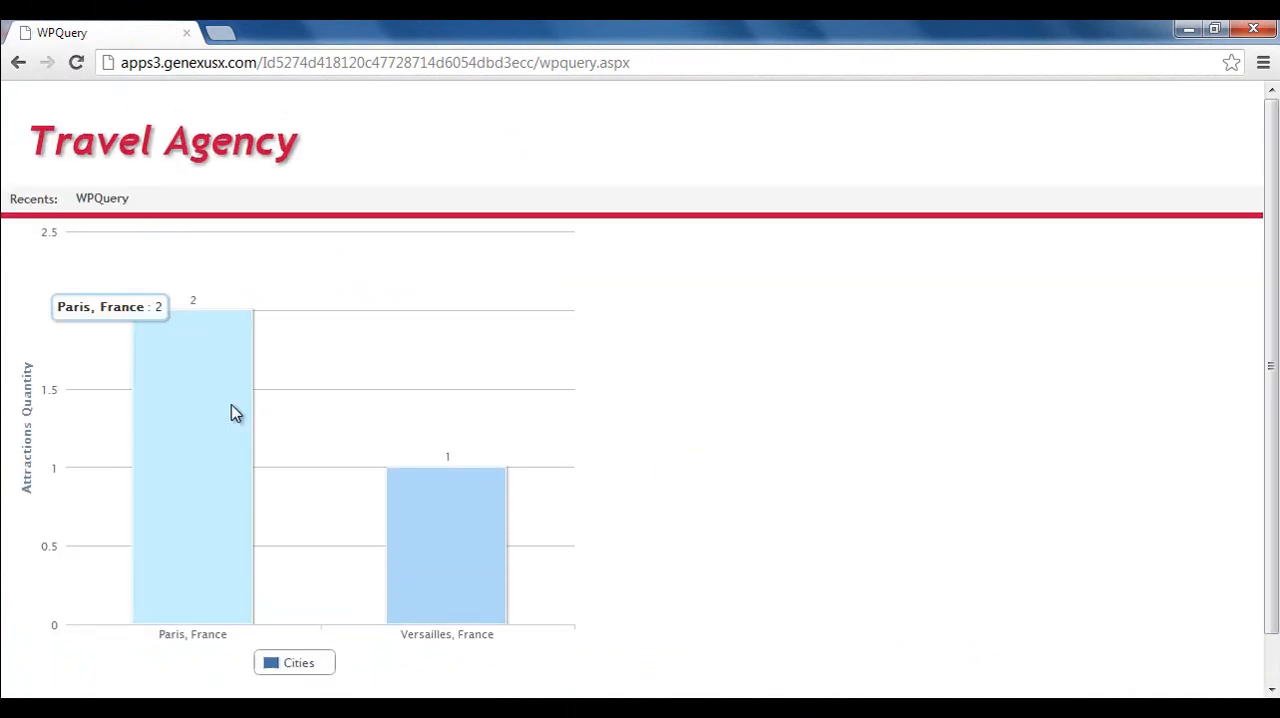
mouse_move(437, 514)
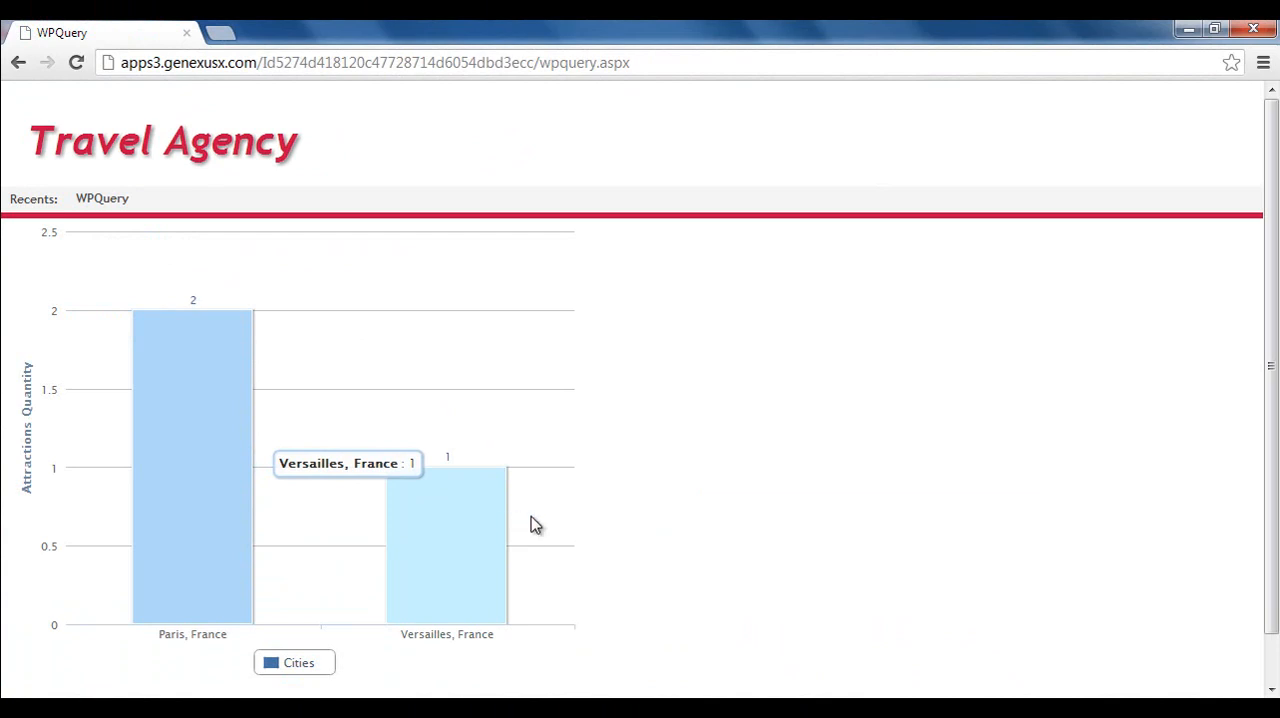